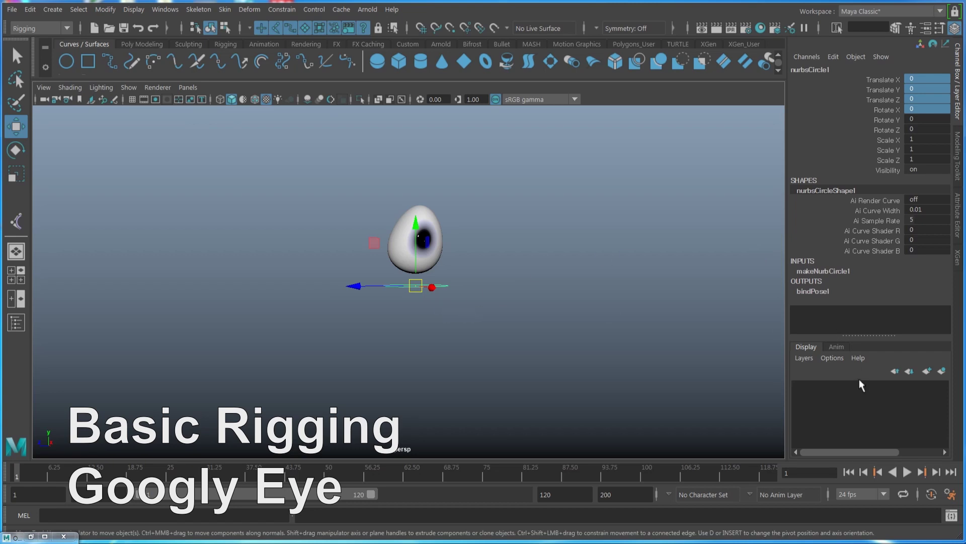
Play the googly eye animation, stop it at frame 45, and start a new scene.
left_click(906, 473)
left_click(496, 323)
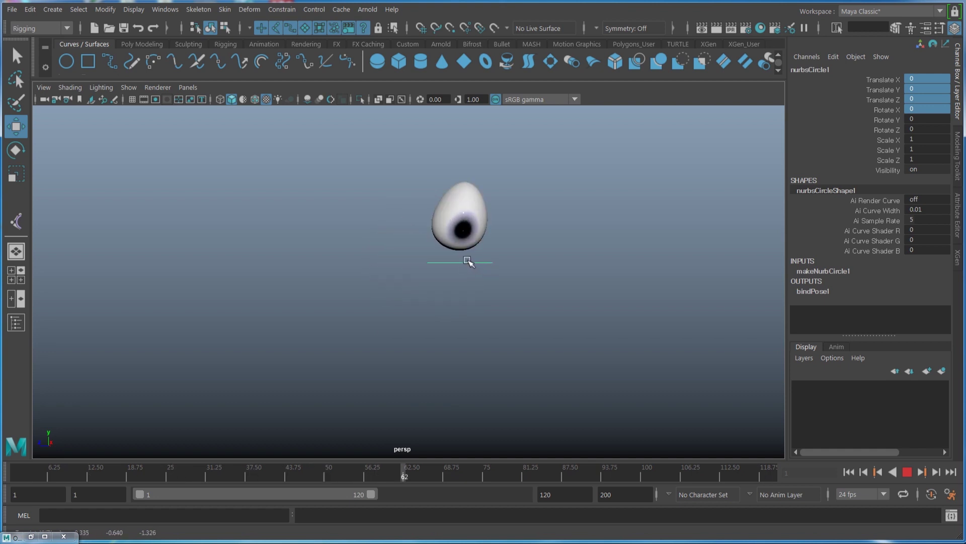
left_click(907, 472)
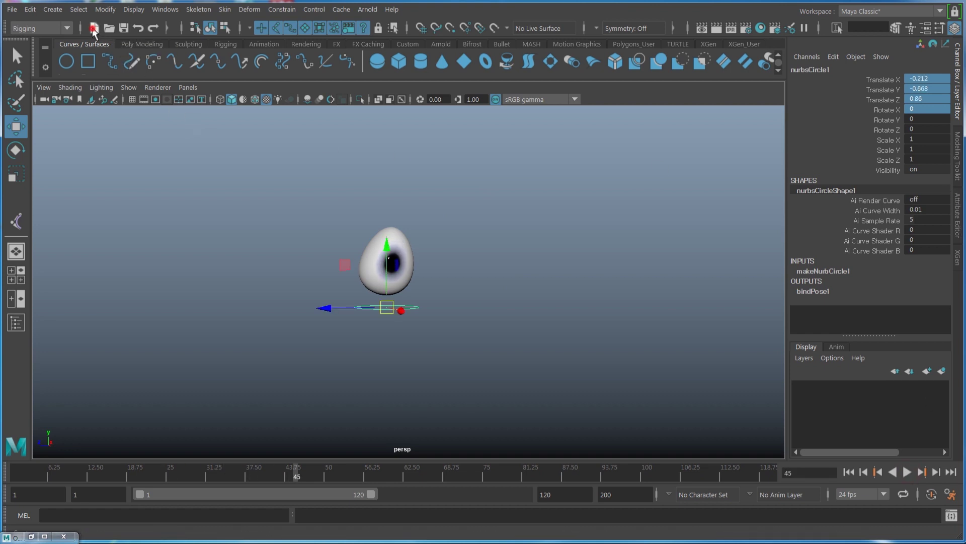
left_click(94, 28)
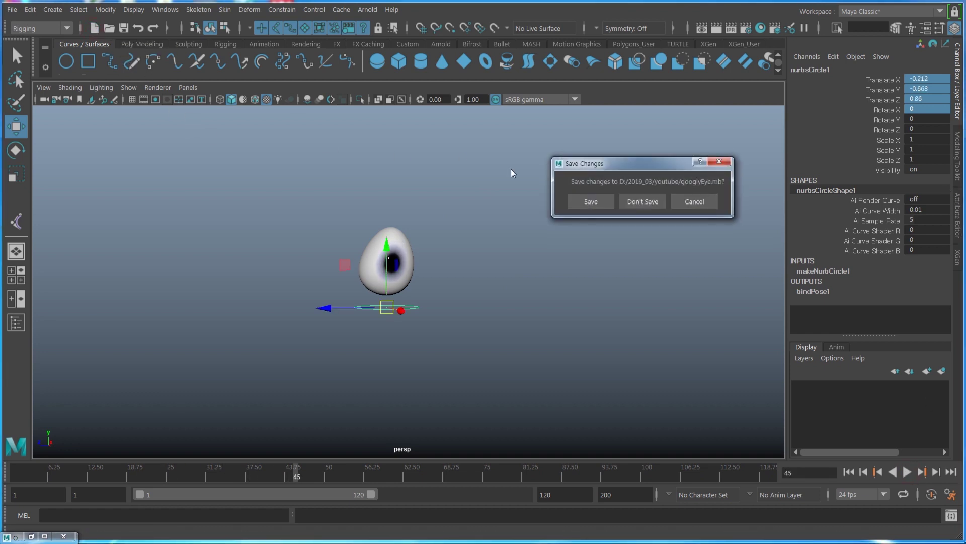
Discard the changes to googlyEye.mb and show the viewport grid, tilting down onto it.
left_click(644, 202)
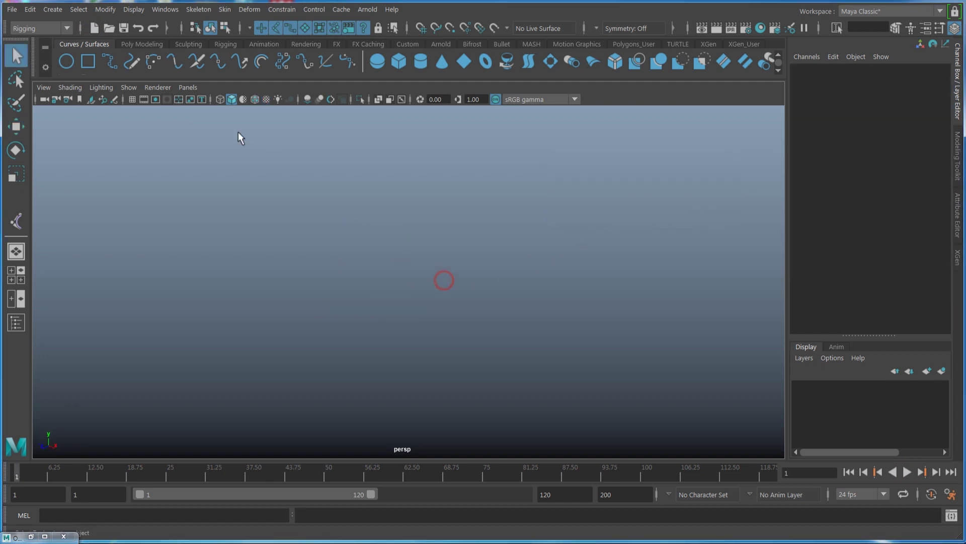
left_click(128, 87)
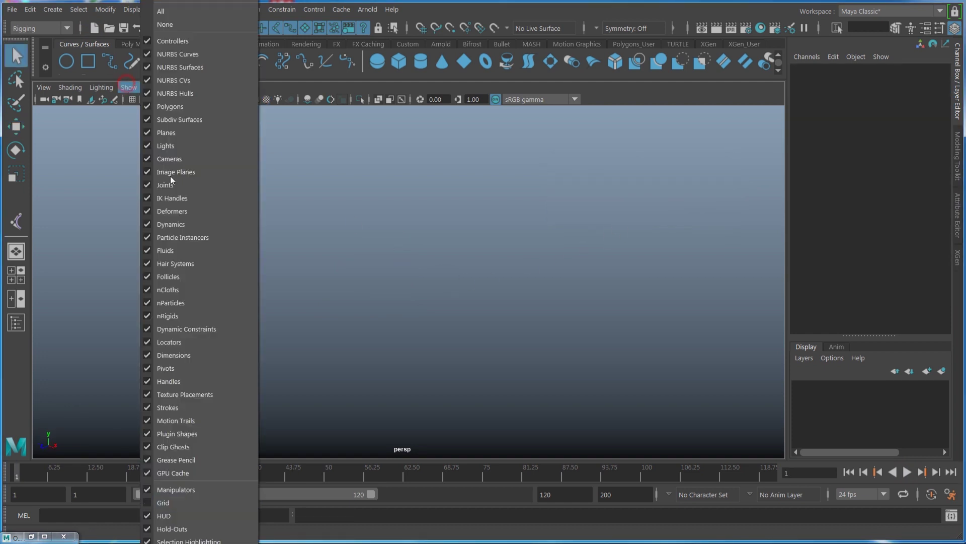
left_click(174, 503)
left_click_drag(478, 325, 465, 320, "alt")
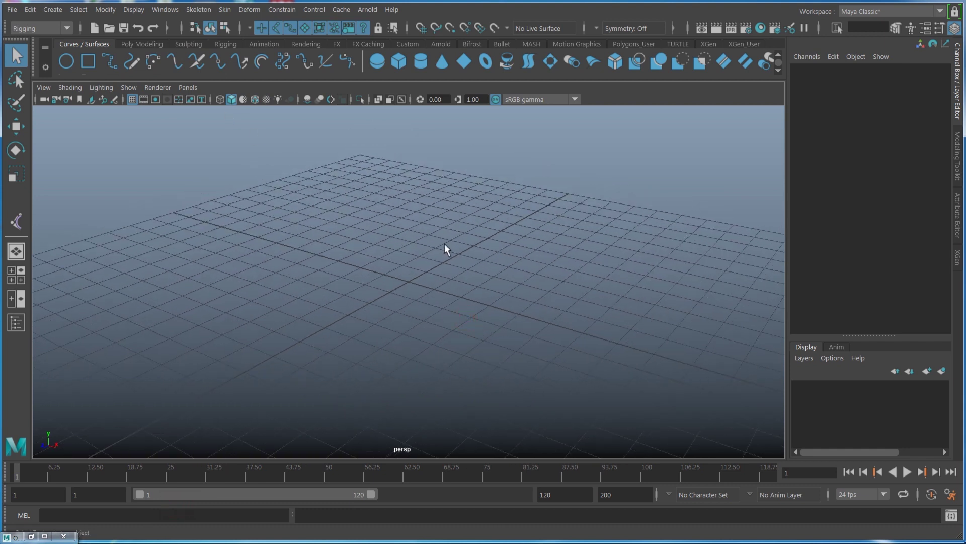
left_click_drag(428, 263, 476, 278, "alt")
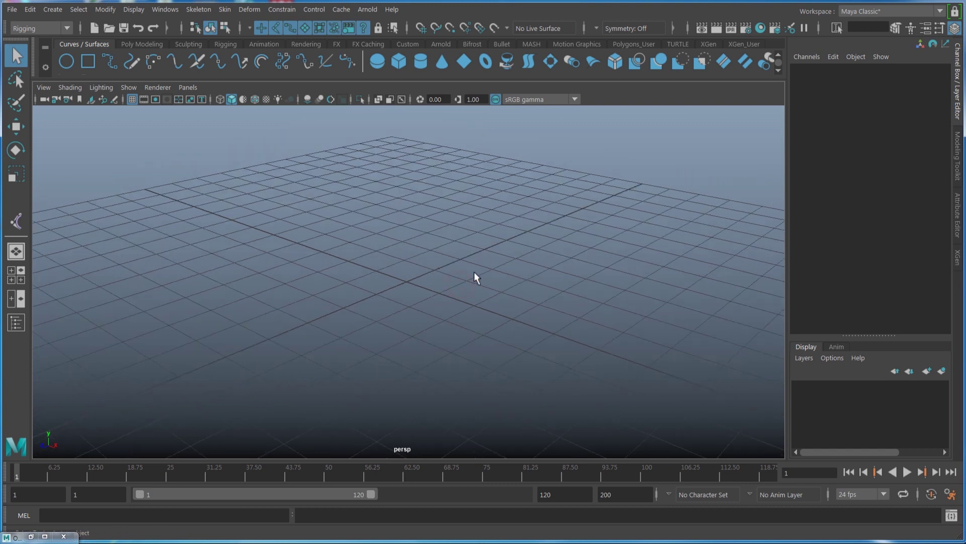
Create polygon sphere pSphere1 and set its Rotate Z to 90.
right_click(457, 265, "shift")
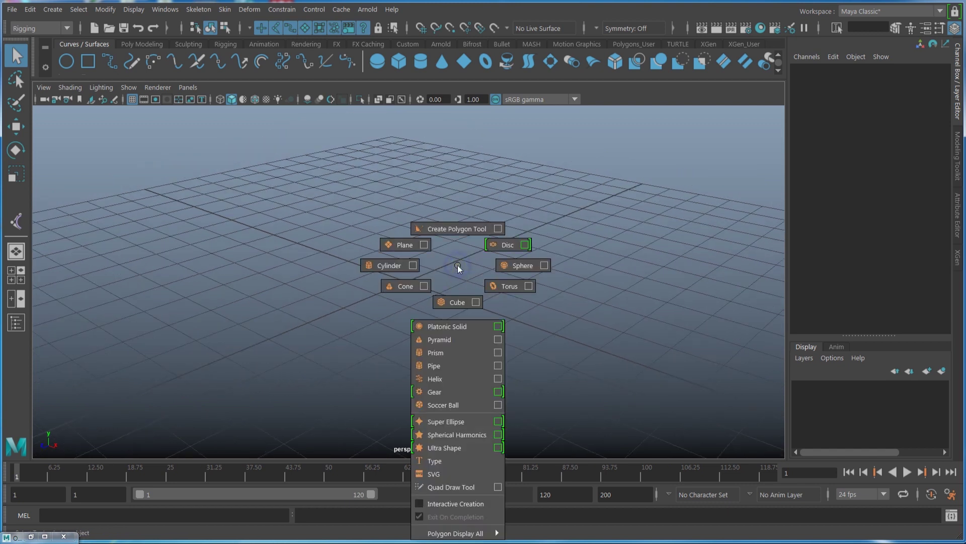
left_click(517, 270)
key("w")
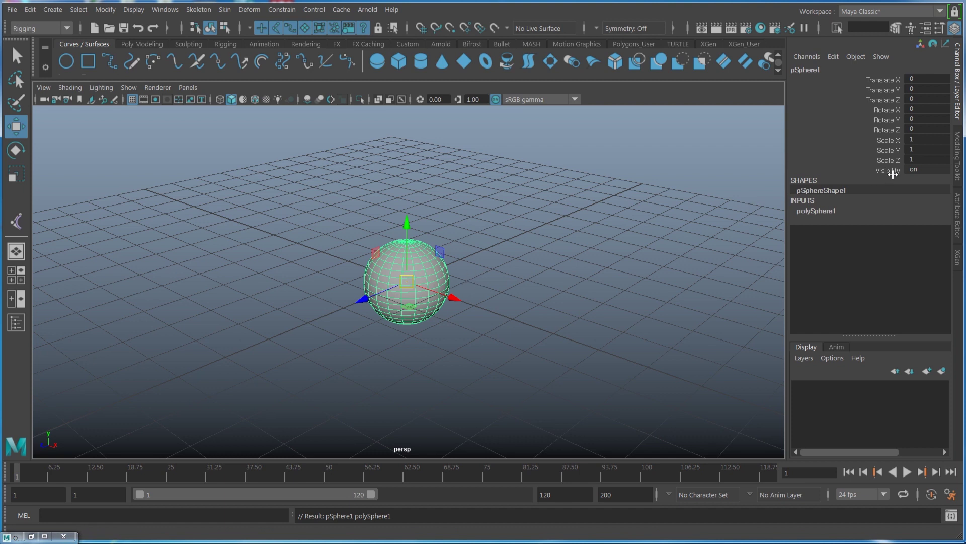
double_click(927, 129)
type("90")
key("Return")
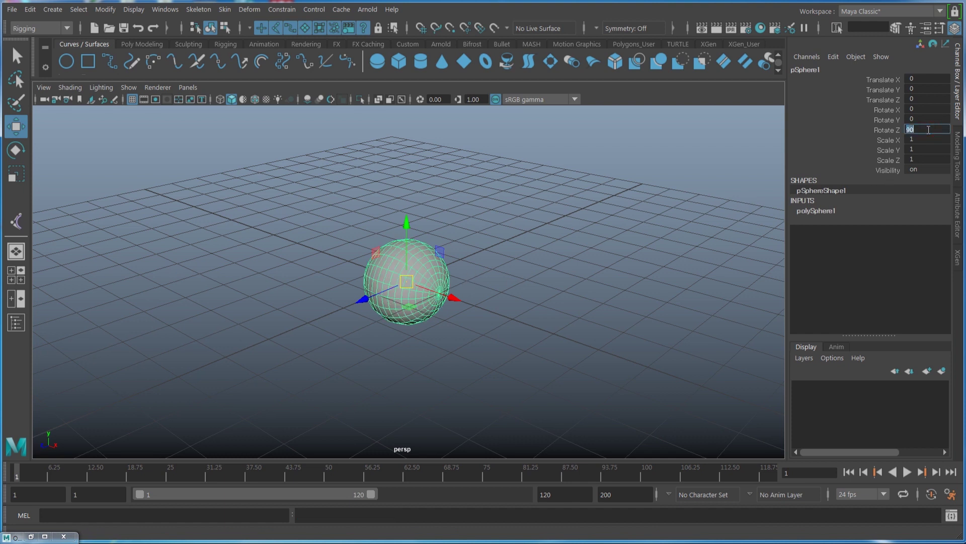
right_click_drag(423, 270, 444, 513)
Assign a new Arnold aiStandardSurface material to the sphere.
left_click(487, 179)
left_click(476, 178)
left_click(546, 213)
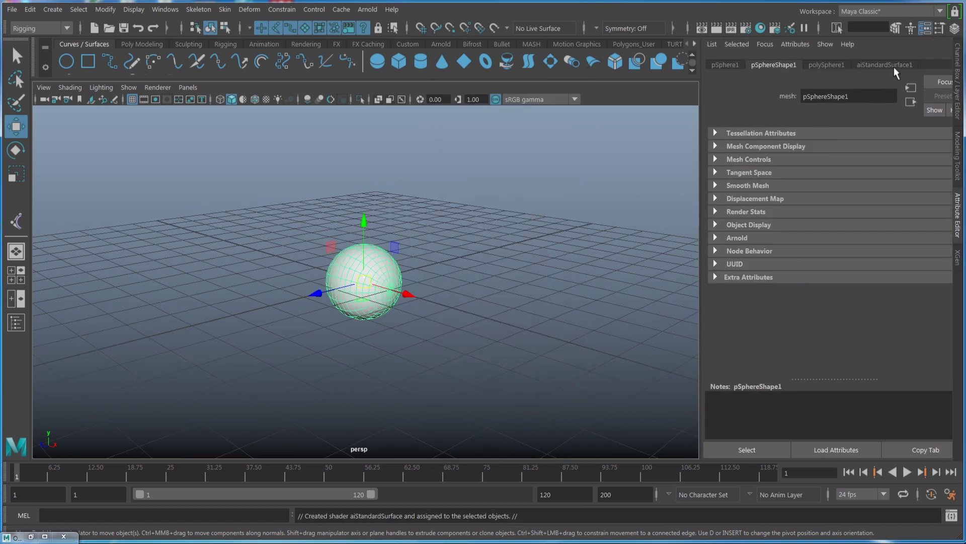
left_click(894, 67)
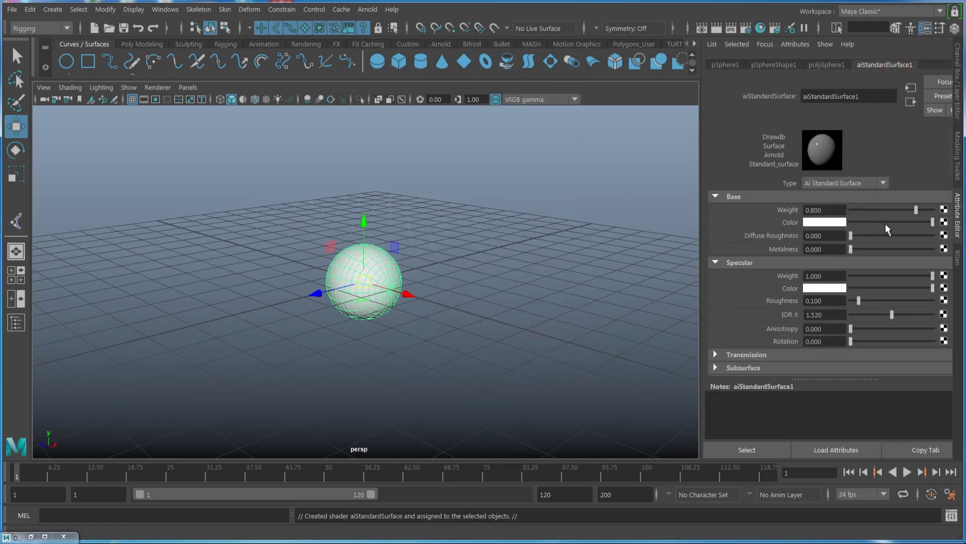
Map a ramp texture to Base Color, moving the white stop to 0.161 beside black.
left_click(945, 223)
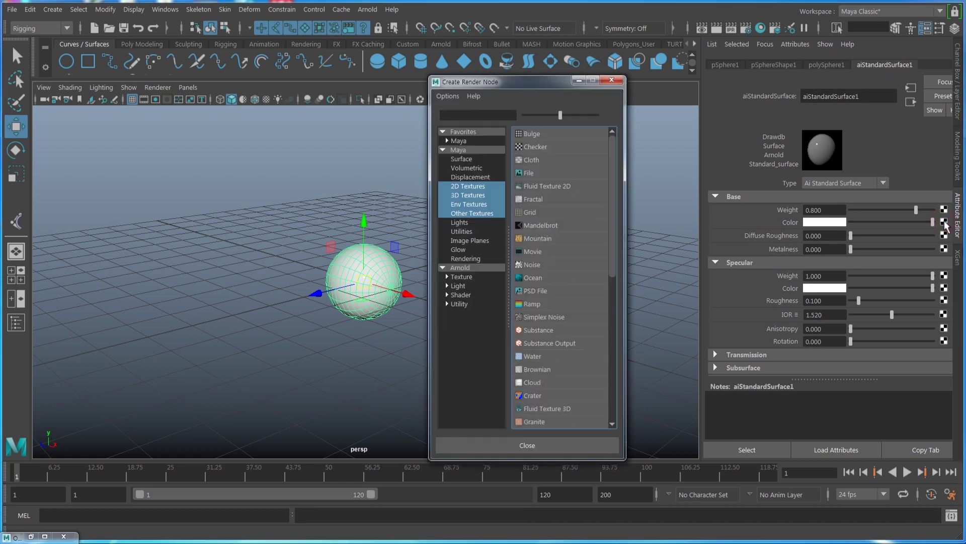
left_click(472, 186)
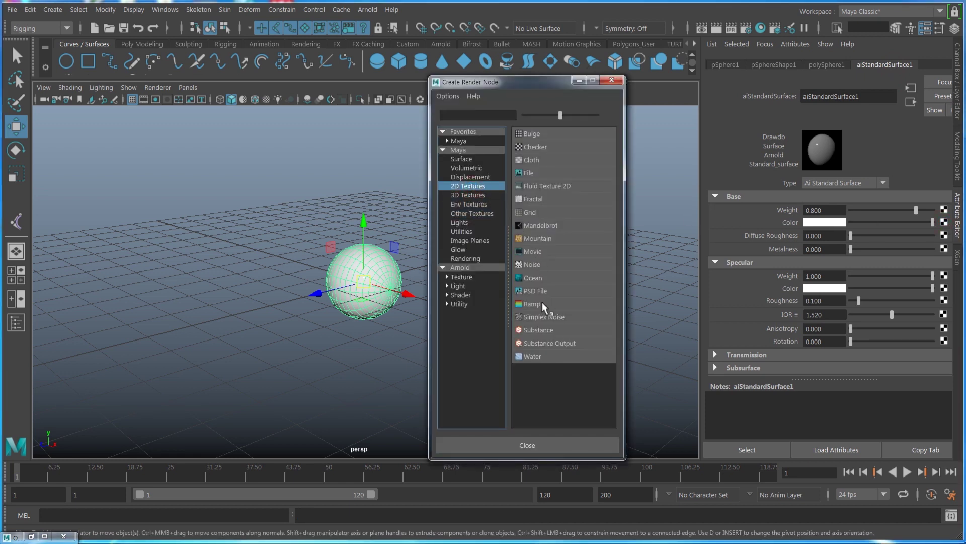
left_click(545, 305)
left_click_drag(723, 231, 736, 231)
left_click_drag(915, 231, 755, 237)
left_click(450, 270)
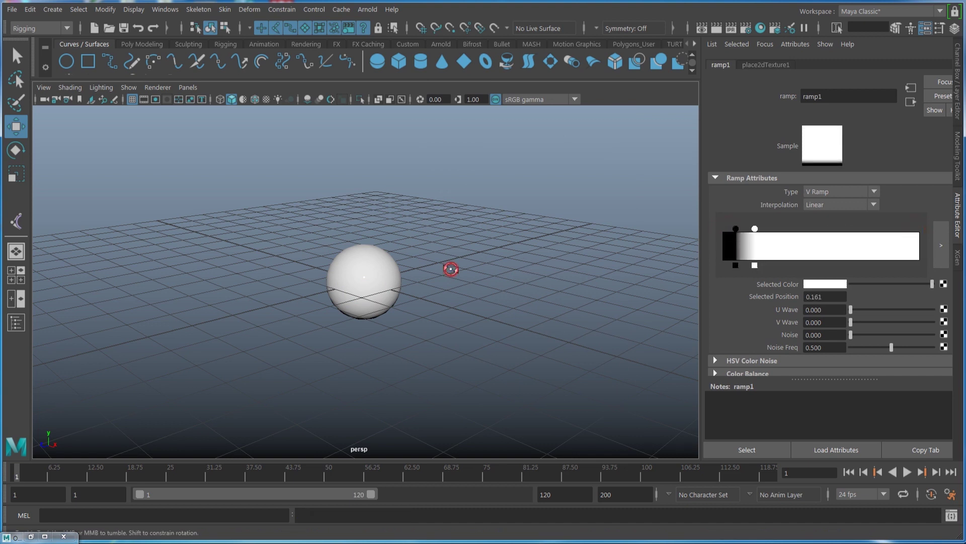
In textured view, add a green ramp stop at 0.138 to form the iris.
key("6")
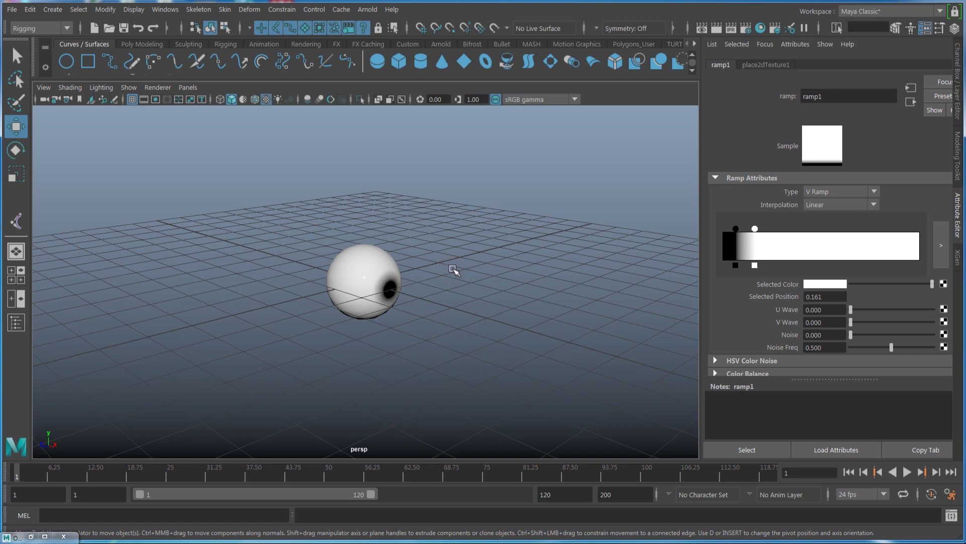
left_click_drag(459, 276, 562, 328, "alt")
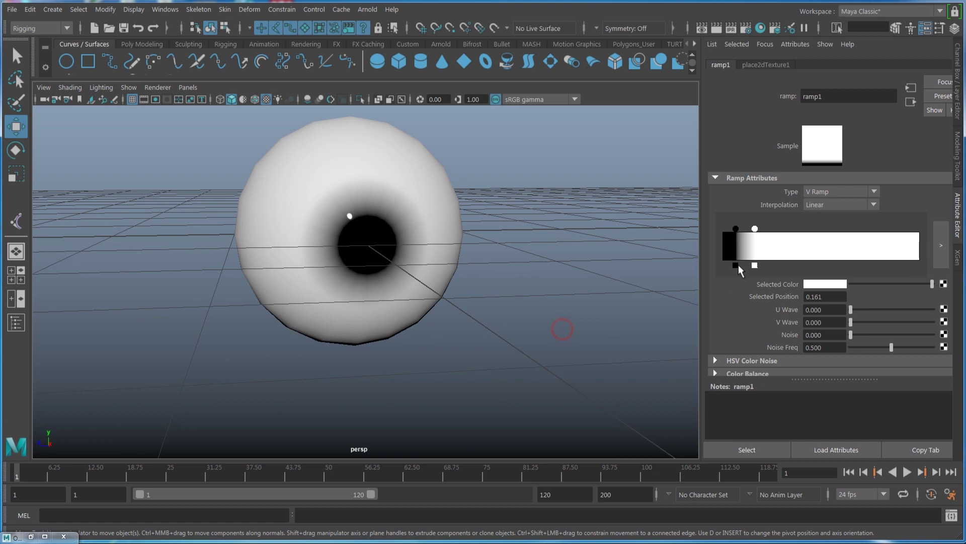
left_click(736, 229)
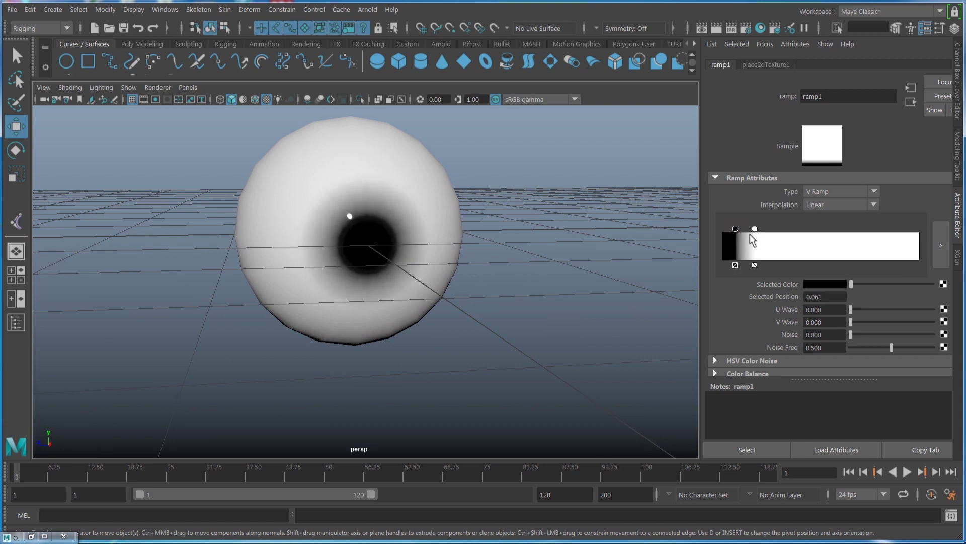
left_click(751, 235)
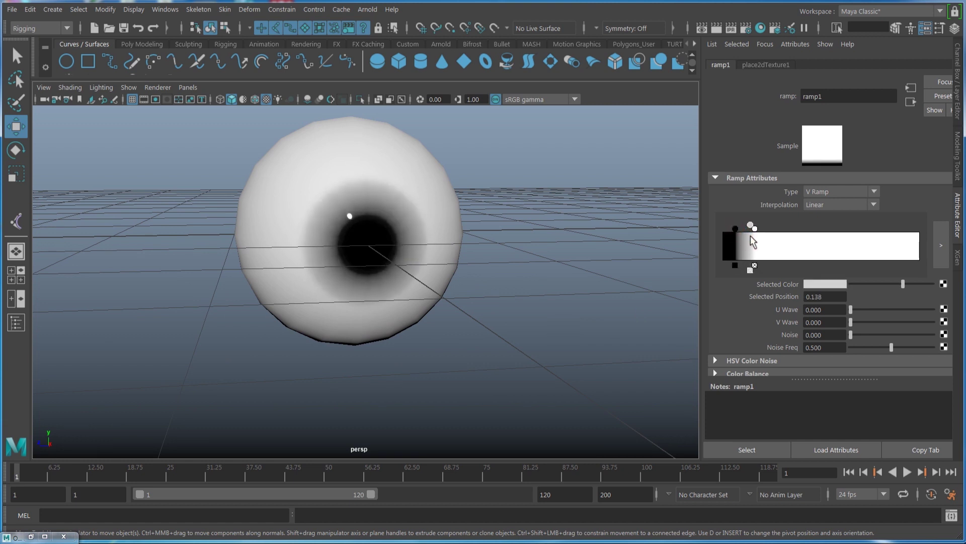
left_click(834, 286)
left_click(815, 317)
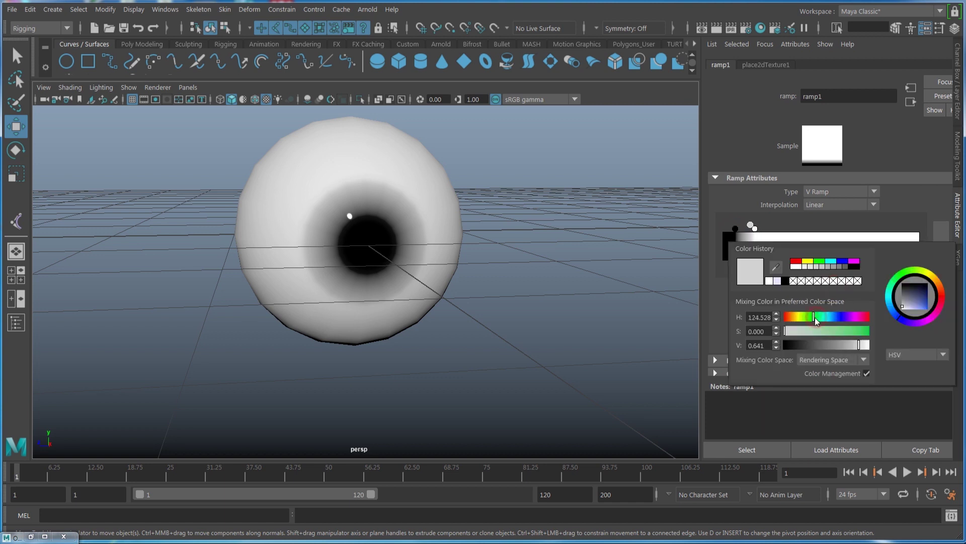
left_click(835, 330)
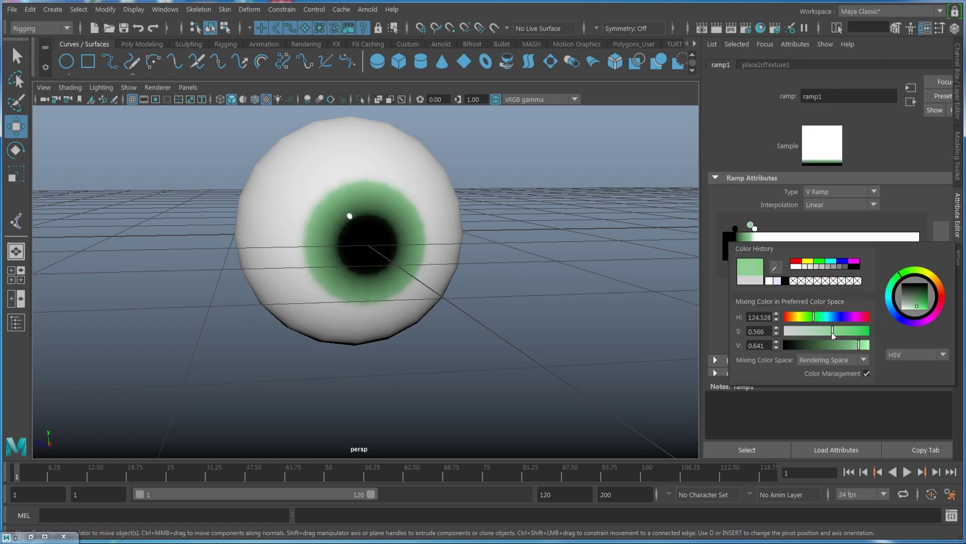
left_click_drag(630, 302, 578, 296, "alt")
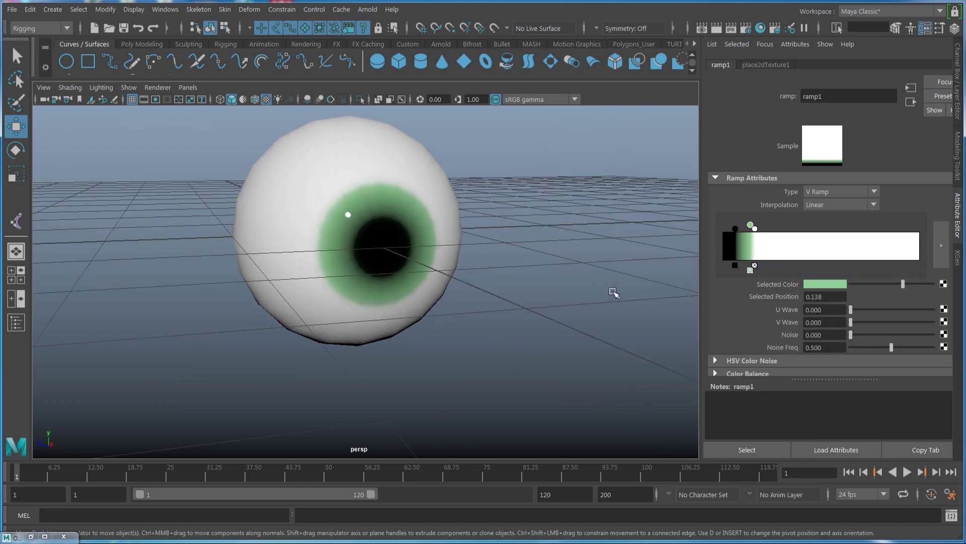
Reselect the eyeball, return to the ramp settings, and switch the viewport to wireframe.
left_click(480, 286)
left_click_drag(488, 313, 466, 323, "alt")
left_click(464, 299)
left_click(498, 313)
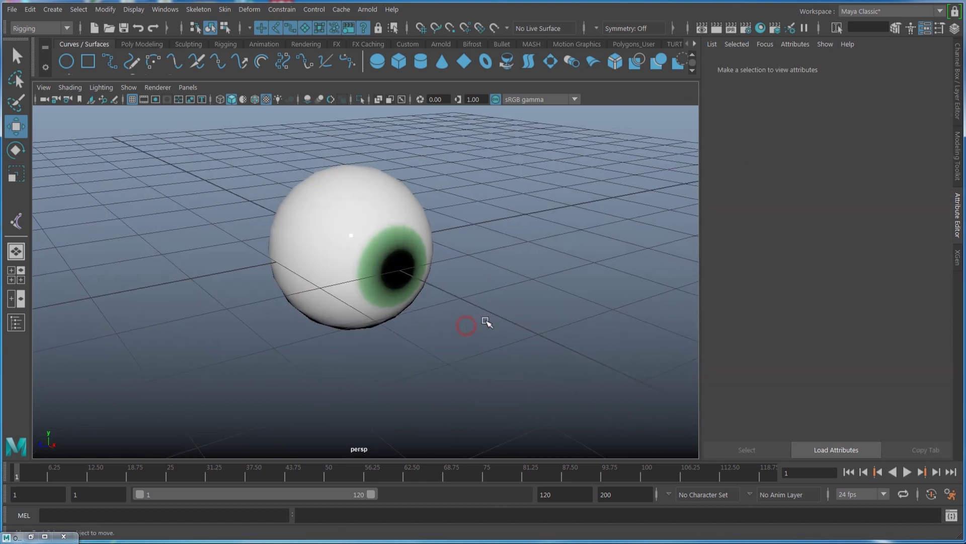
left_click(416, 288)
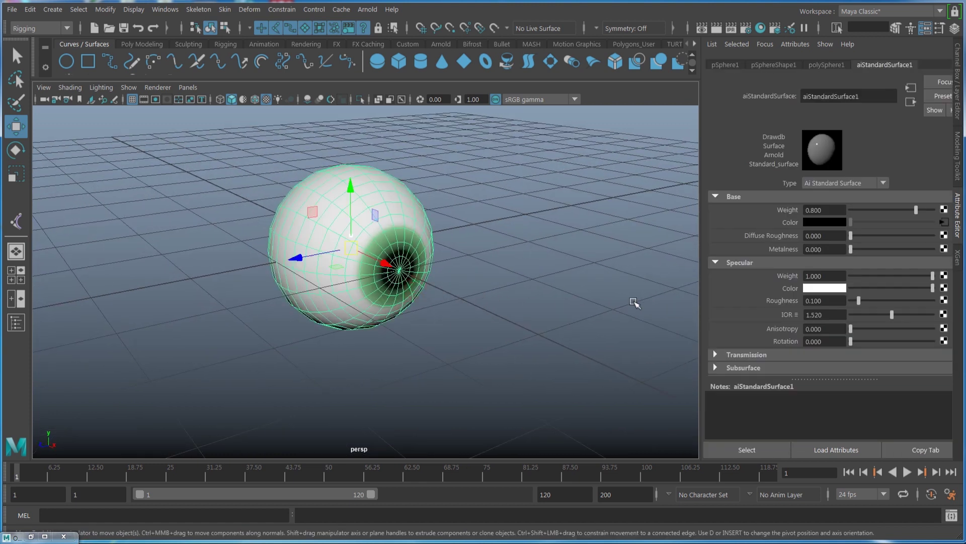
left_click(944, 222)
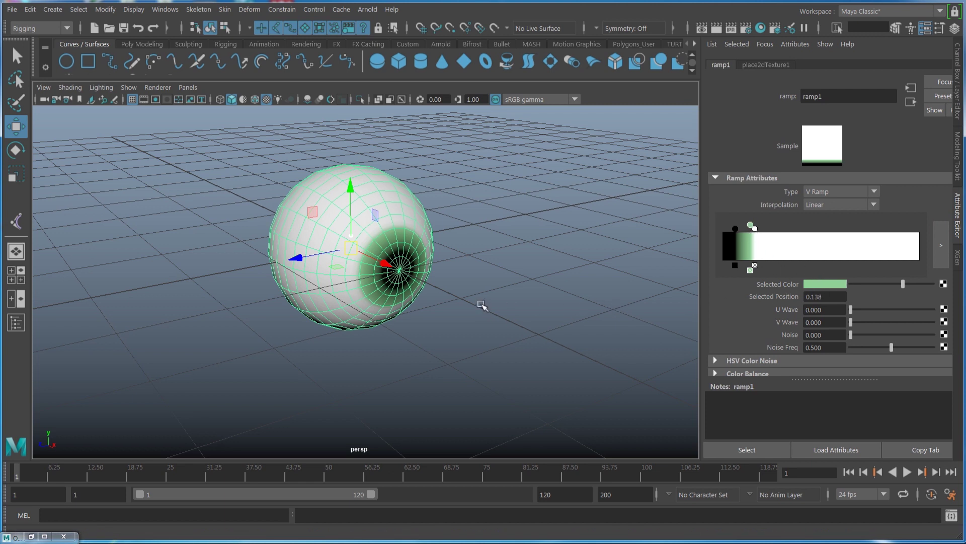
mouse_move(475, 298)
left_mouse_down("alt")
mouse_move(456, 280)
mouse_move(472, 302)
mouse_move(459, 302)
mouse_move(474, 295)
mouse_move(459, 252)
left_mouse_up("alt")
key("4")
left_click(470, 274)
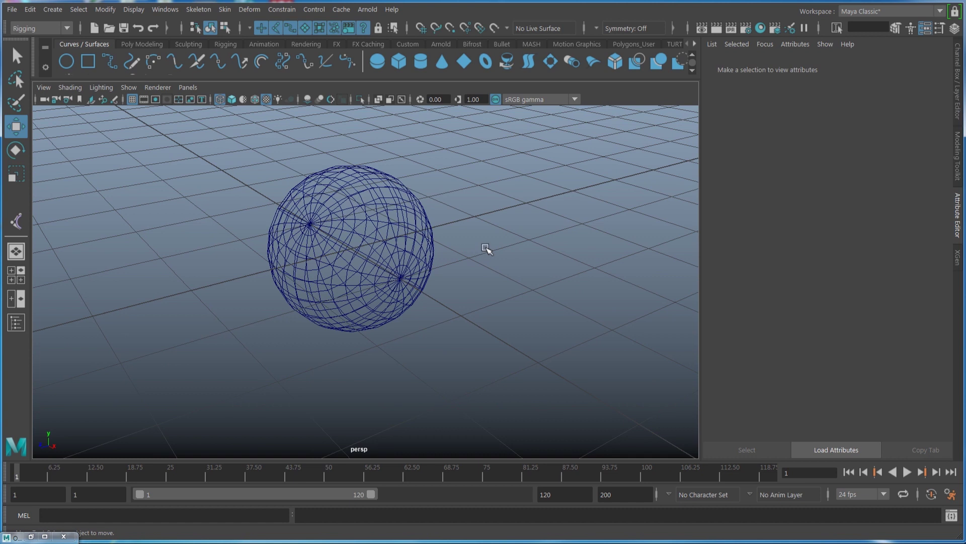
Draw a grid-snapped two-joint chain: joint1 at the origin, joint2 1 unit along X.
key("space")
left_click(422, 290)
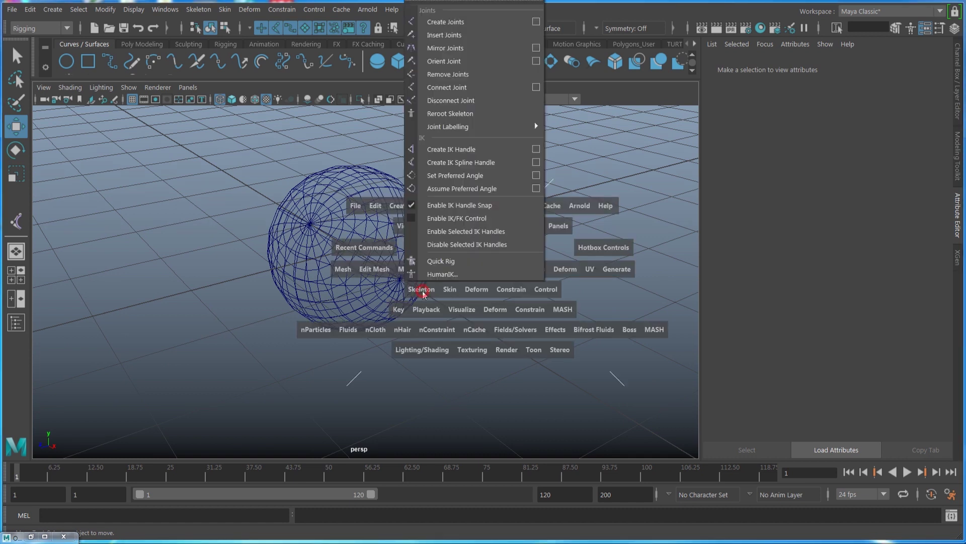
left_click(460, 21)
left_click_drag(423, 221, 398, 232, "alt")
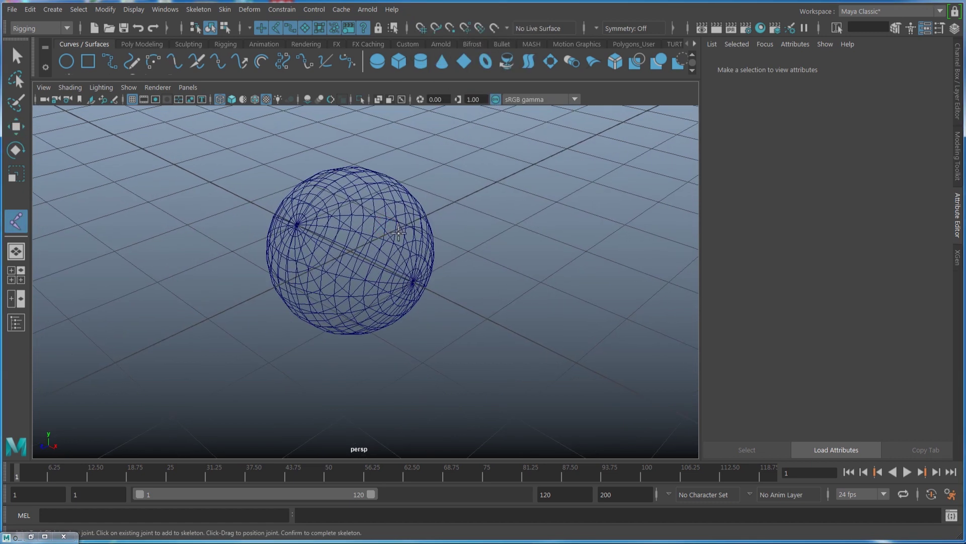
key("x")
left_click(354, 249)
left_click(414, 282)
left_click_drag(453, 316, 480, 313, "alt")
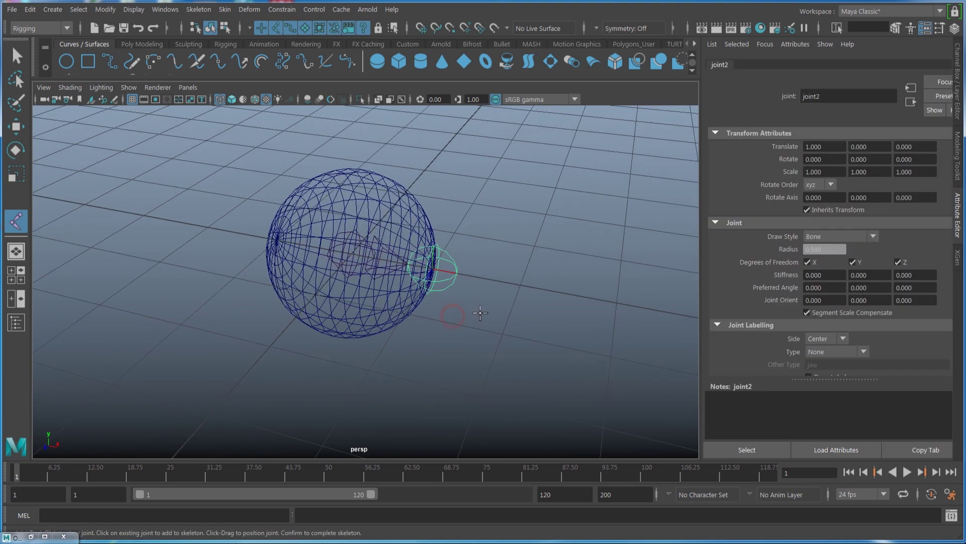
key("w")
left_click_drag(483, 315, 332, 259, "alt")
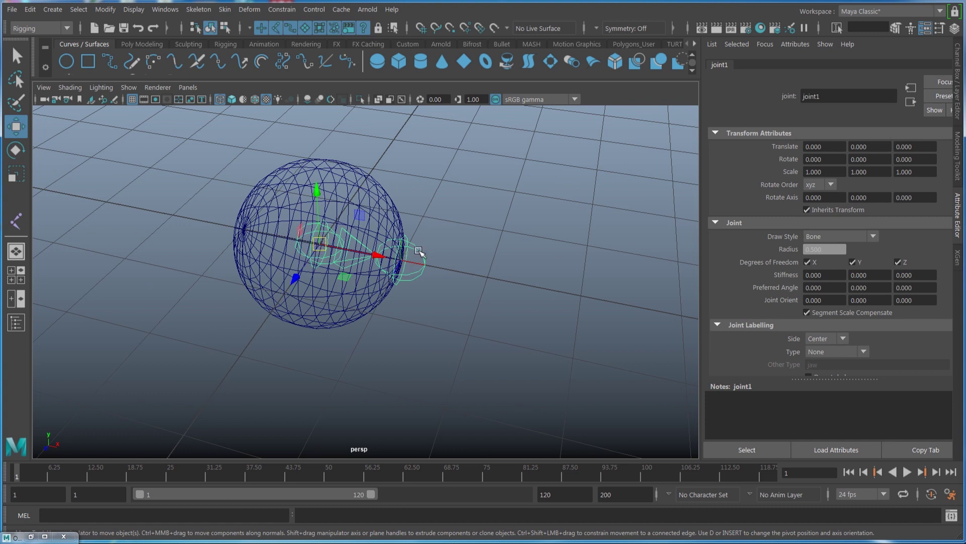
Switch to smooth shading and orbit in to see the iris around the joints.
left_click_drag(420, 272, 396, 285, "alt")
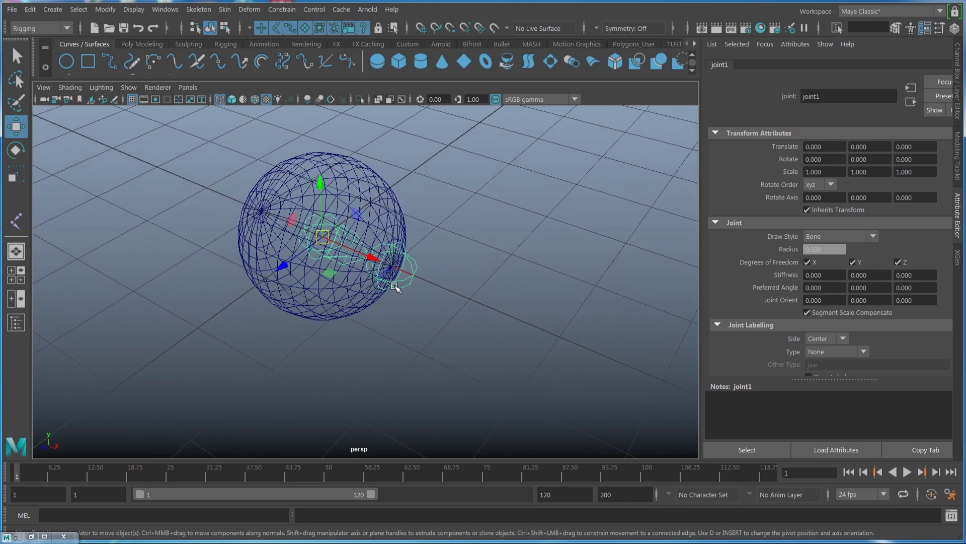
key("5")
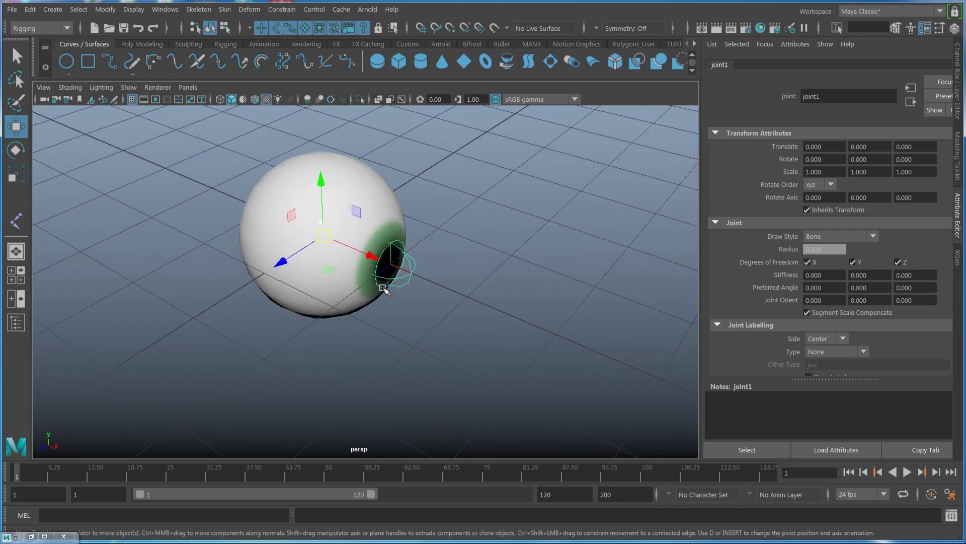
left_click_drag(395, 297, 427, 172, "alt")
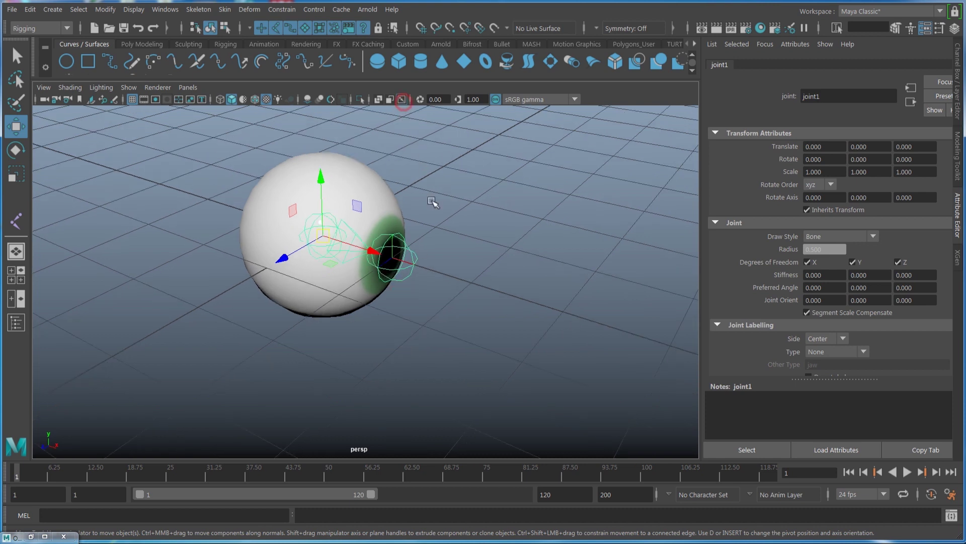
left_click_drag(406, 100, 427, 260, "alt")
middle_click_drag(424, 275, 445, 267, "alt")
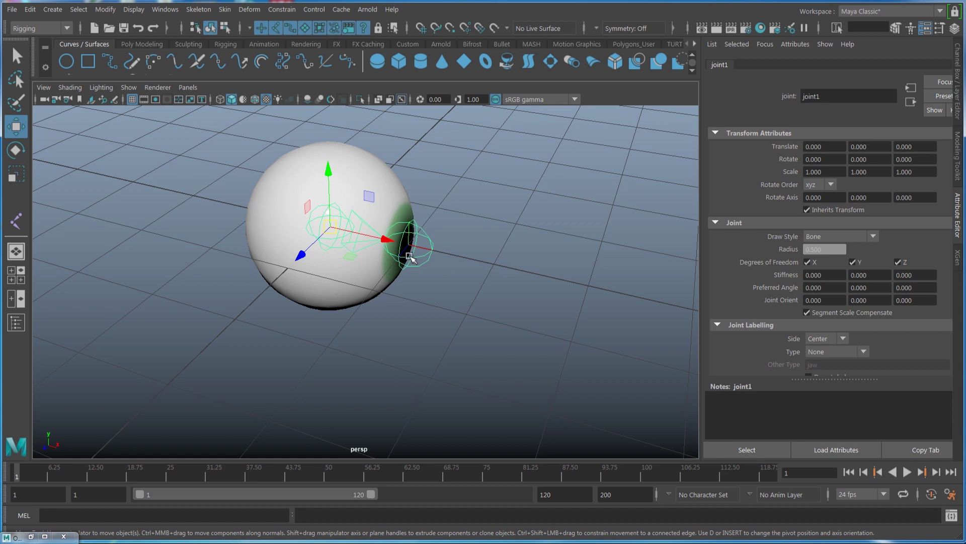
left_click_drag(432, 280, 409, 283, "alt")
right_click_drag(409, 284, 431, 295, "alt")
Select the root joint and add the eyeball sphere to the selection.
left_click(432, 295)
left_click(339, 257)
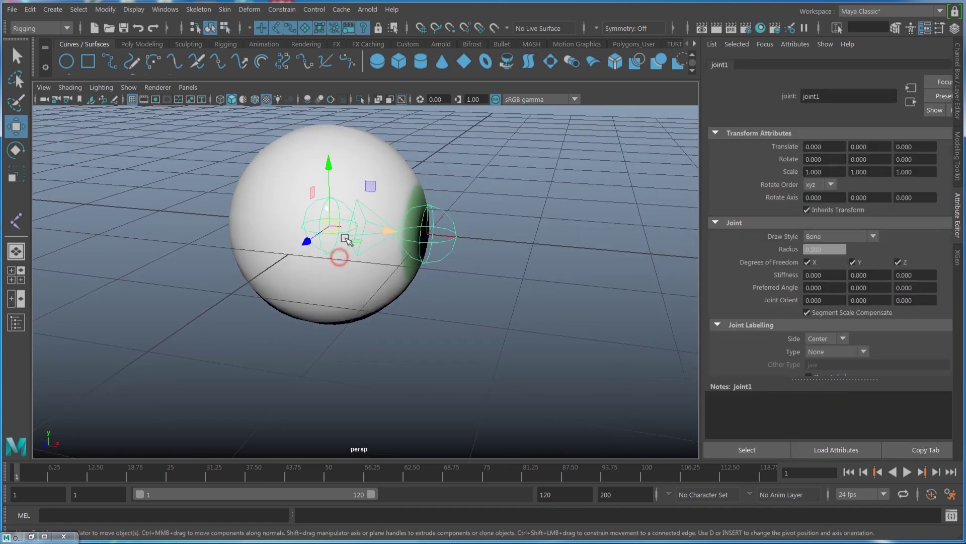
left_click(355, 294)
left_click(339, 267)
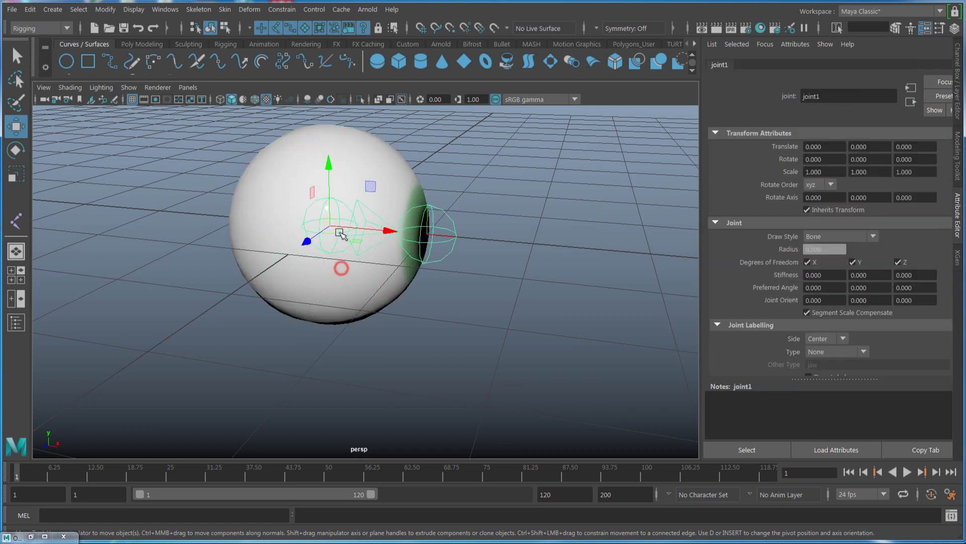
left_click(354, 274)
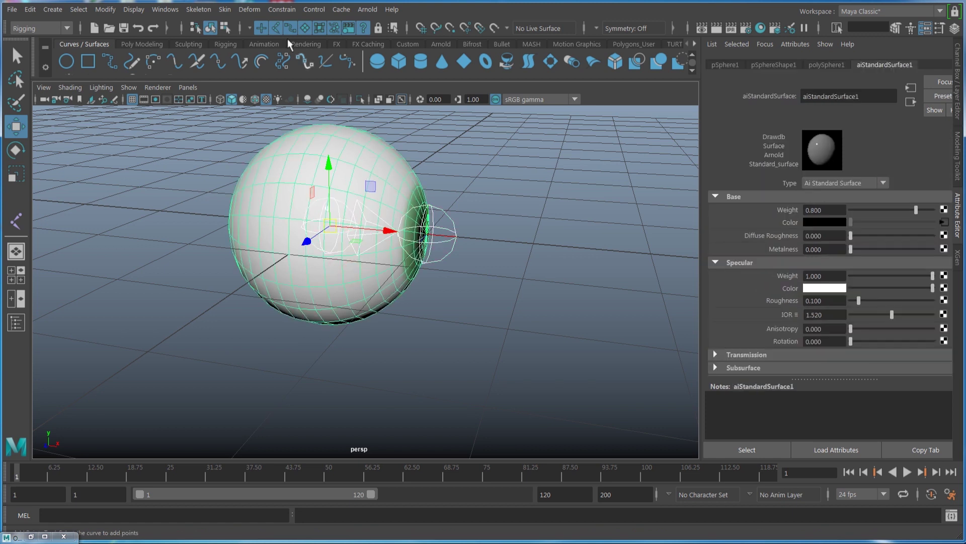
Bind Skin the sphere to the joints, test by moving joint1, then undo the move.
left_click(224, 9)
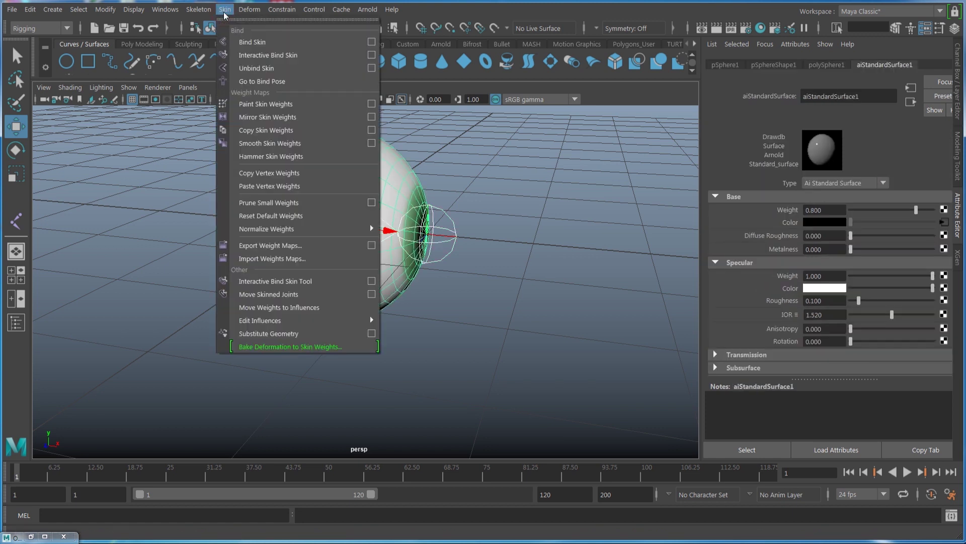
left_click(250, 41)
left_click_drag(354, 263, 292, 202)
key("ctrl+z")
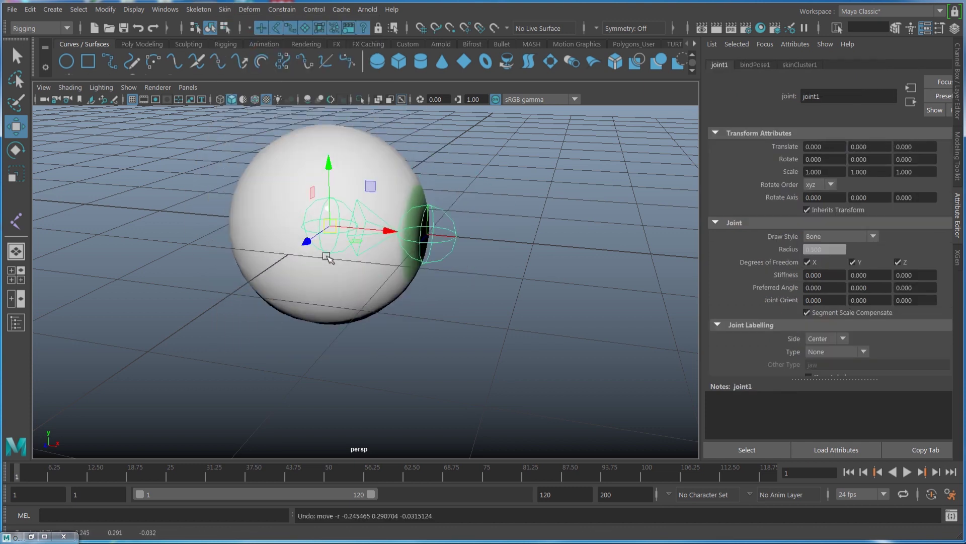
scroll(307, 286, "down", 5)
left_click_drag(307, 286, 472, 321, "alt")
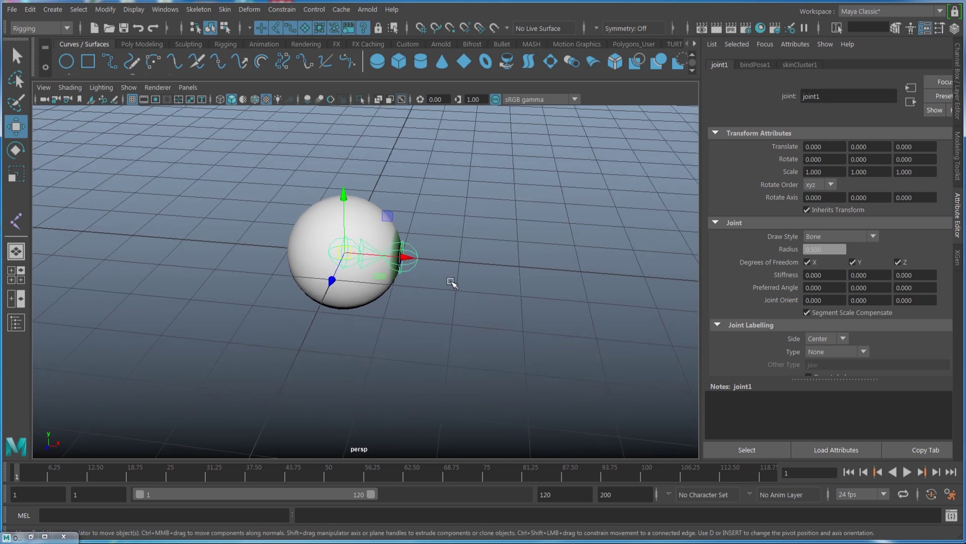
left_click_drag(179, 169, 151, 131, "alt")
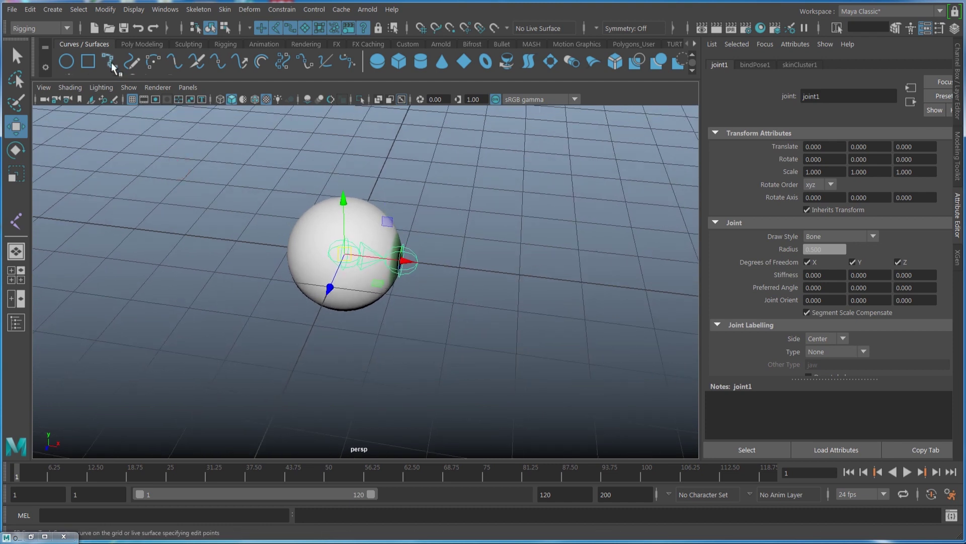
Set the EP Curve tool's curve degree to 3 Cubic.
left_click(111, 63)
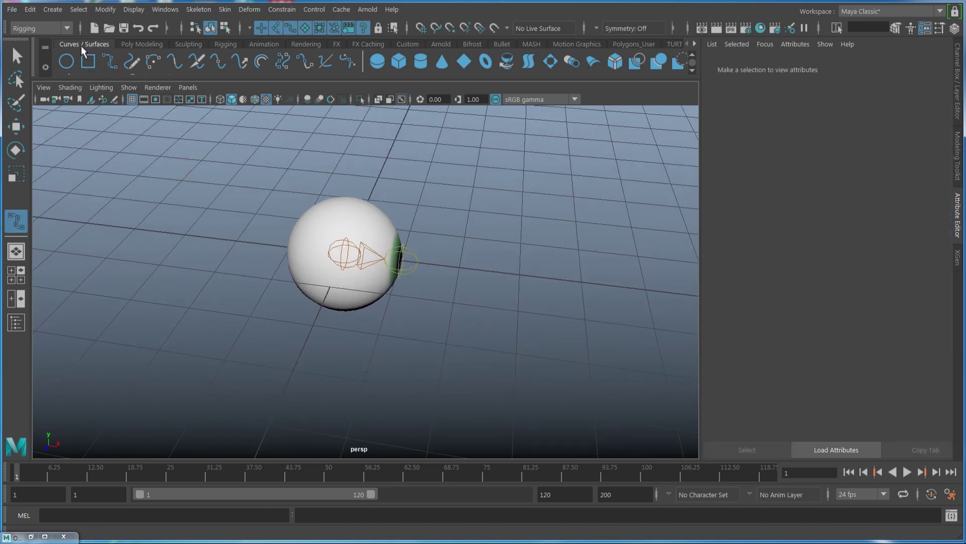
double_click(110, 61)
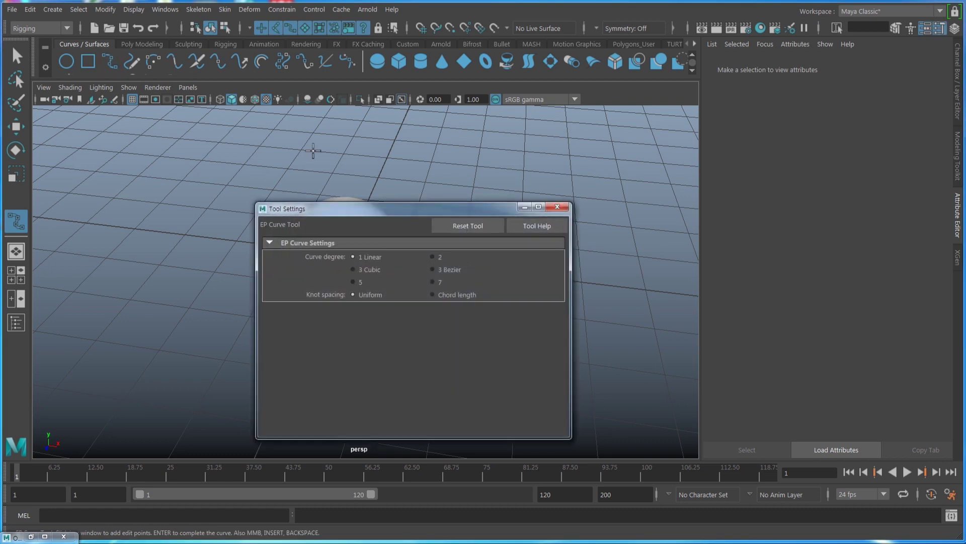
left_click_drag(356, 212, 345, 154)
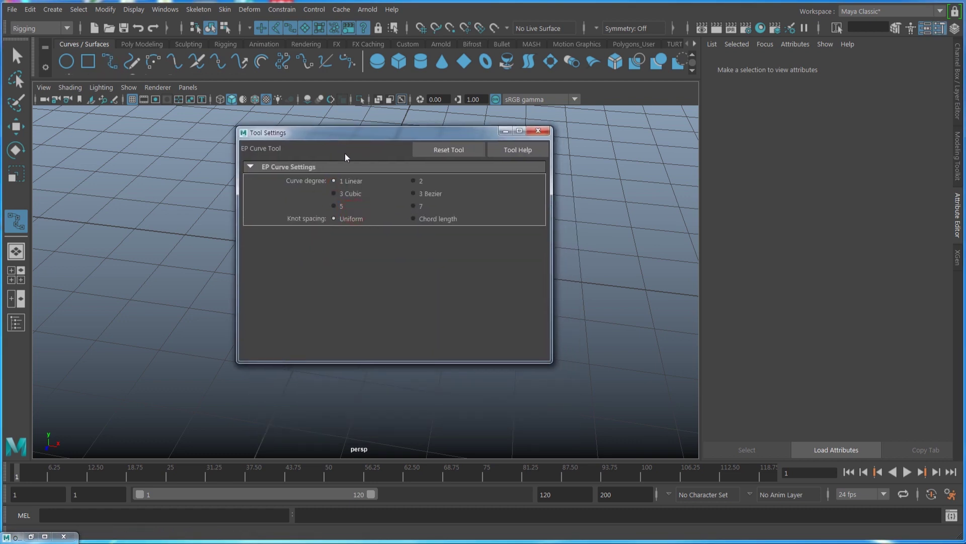
left_click(450, 150)
left_click(539, 131)
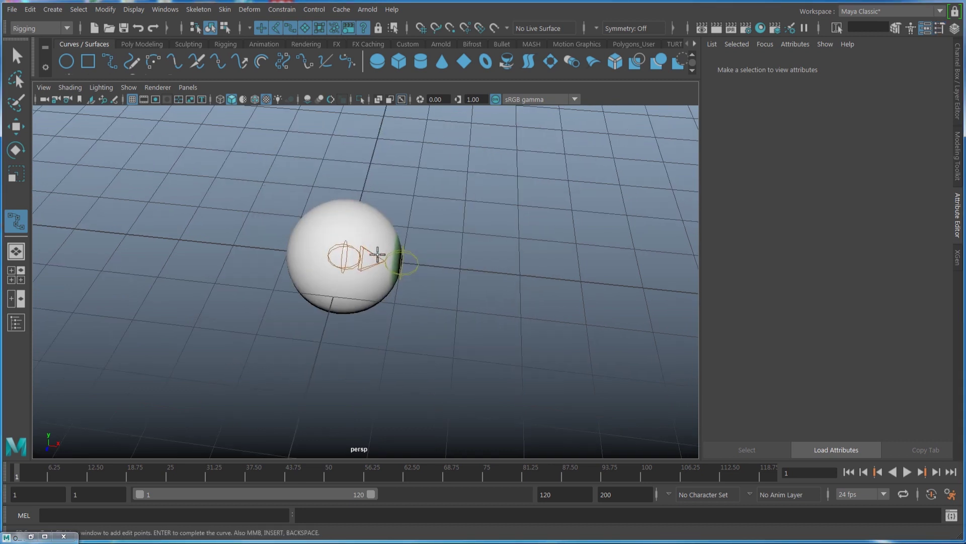
Draw curve1 with two snapped points along the joint chain, then inspect it in wireframe.
key("c")
left_click(347, 254)
left_click(403, 261)
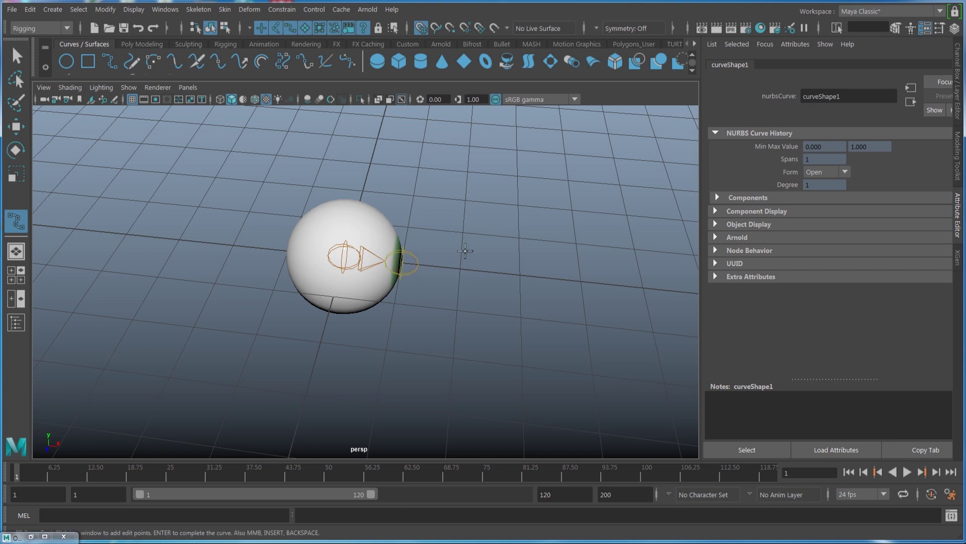
key("w")
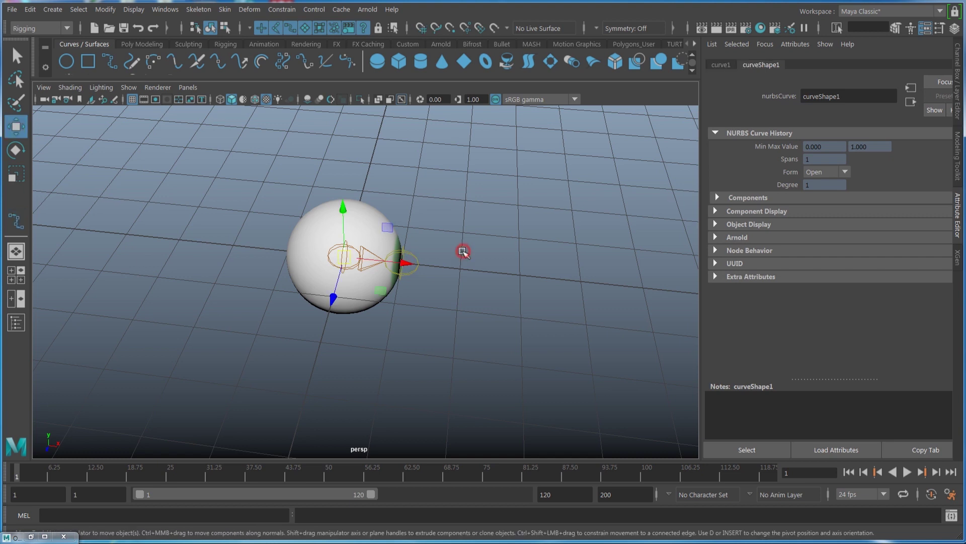
key("4")
mouse_move(436, 279)
left_mouse_down("alt")
mouse_move(403, 315)
mouse_move(410, 326)
left_mouse_up("alt")
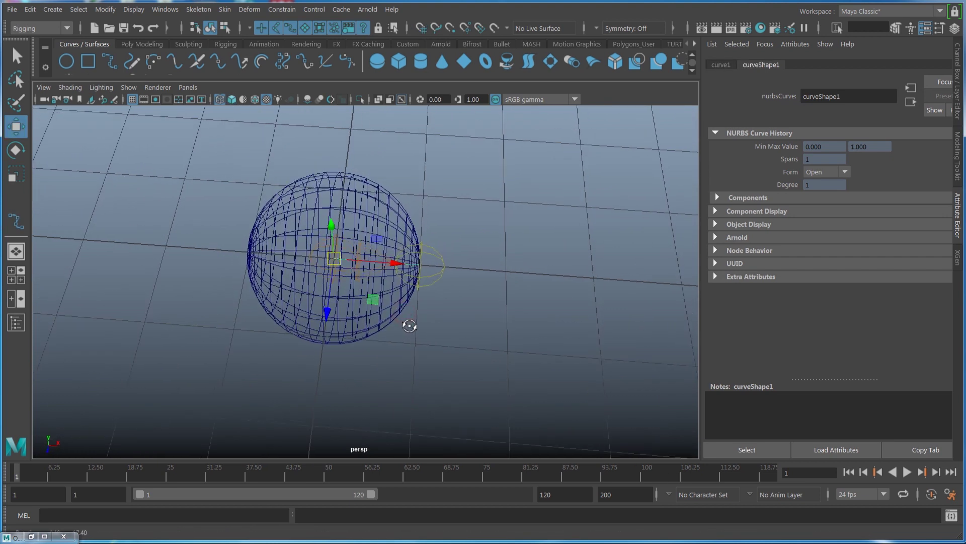
left_click_drag(435, 374, 432, 366, "alt")
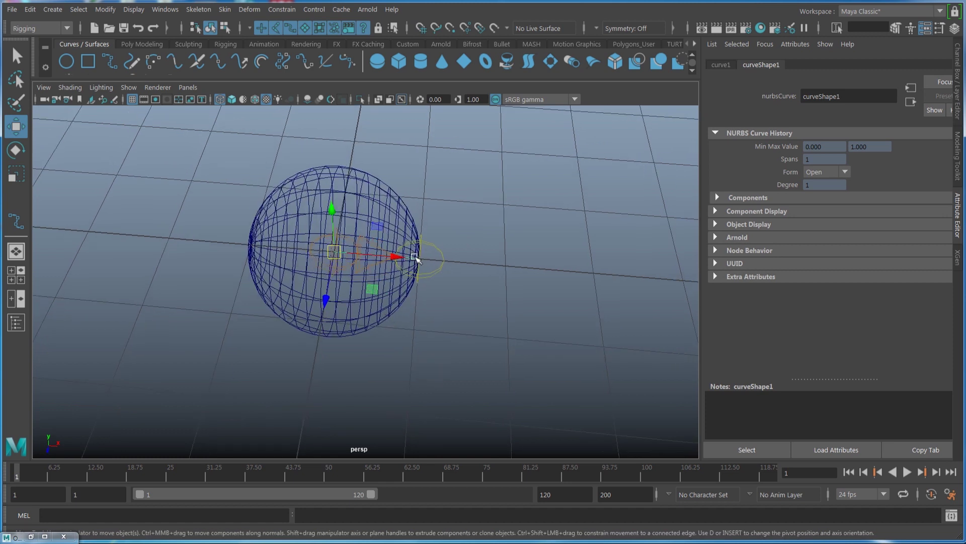
left_click_drag(431, 260, 422, 262, "alt")
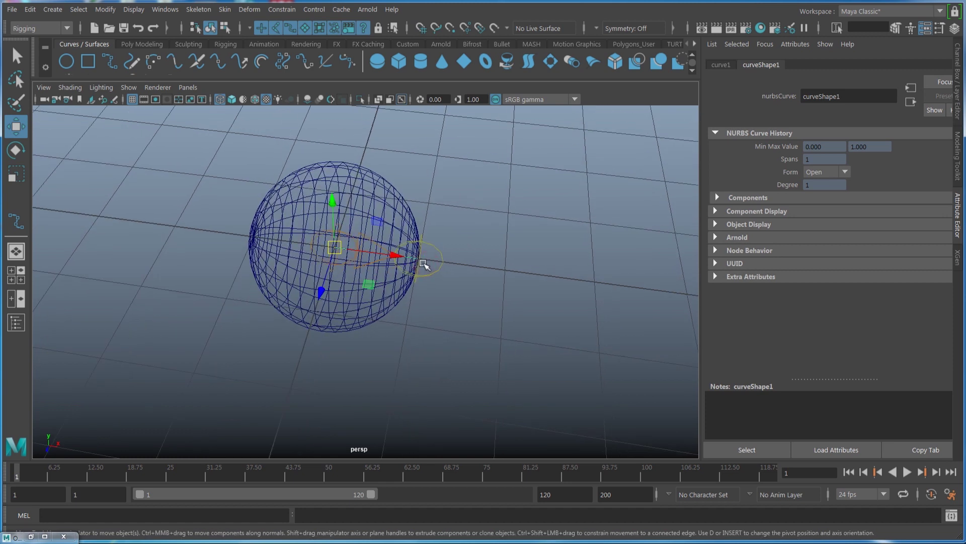
key("ctrl+a")
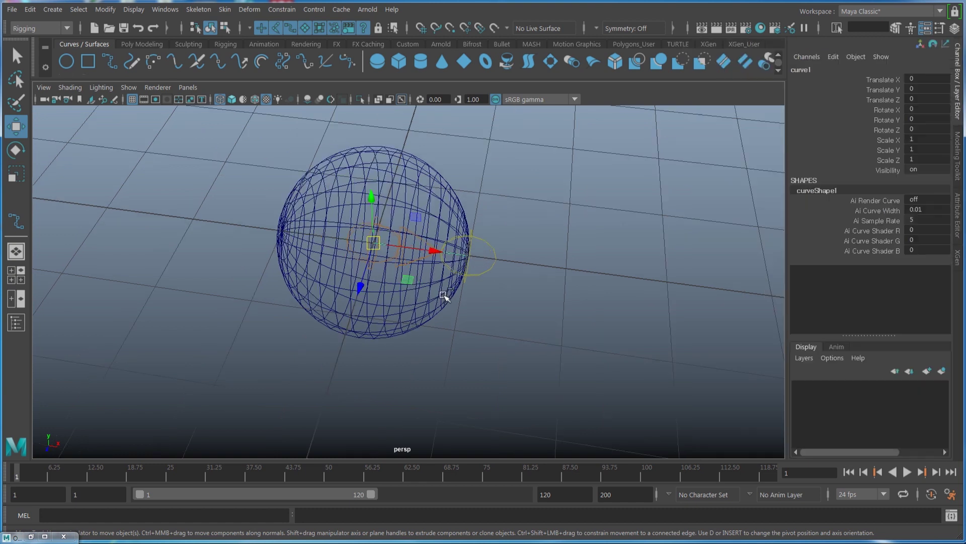
left_click_drag(458, 317, 442, 316, "alt")
left_click_drag(417, 308, 491, 291, "alt")
key("space")
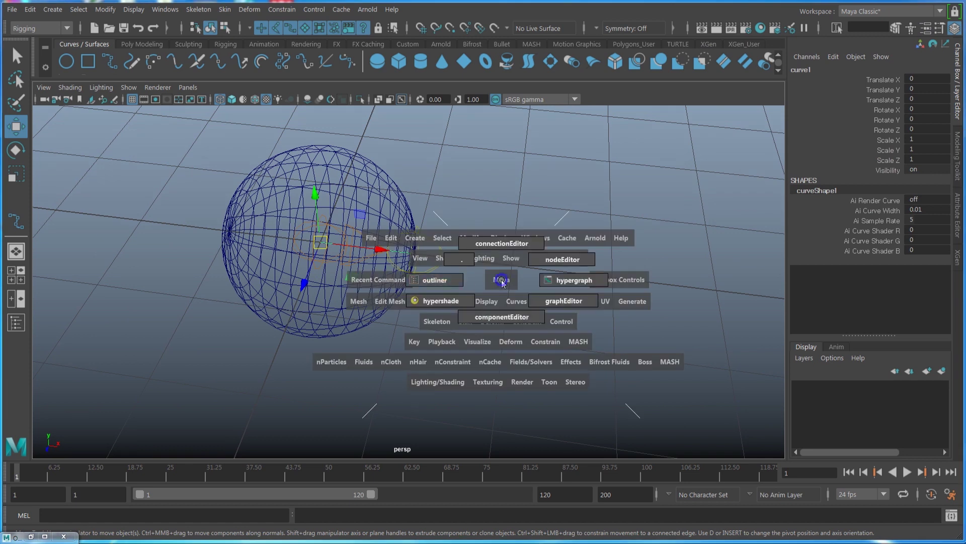
In the Outliner, select pSphere1 and check it in wireframe and shaded views.
left_click(444, 280)
left_click_drag(563, 182, 589, 111)
left_click(601, 205)
left_click_drag(453, 264, 459, 261, "alt")
key("4")
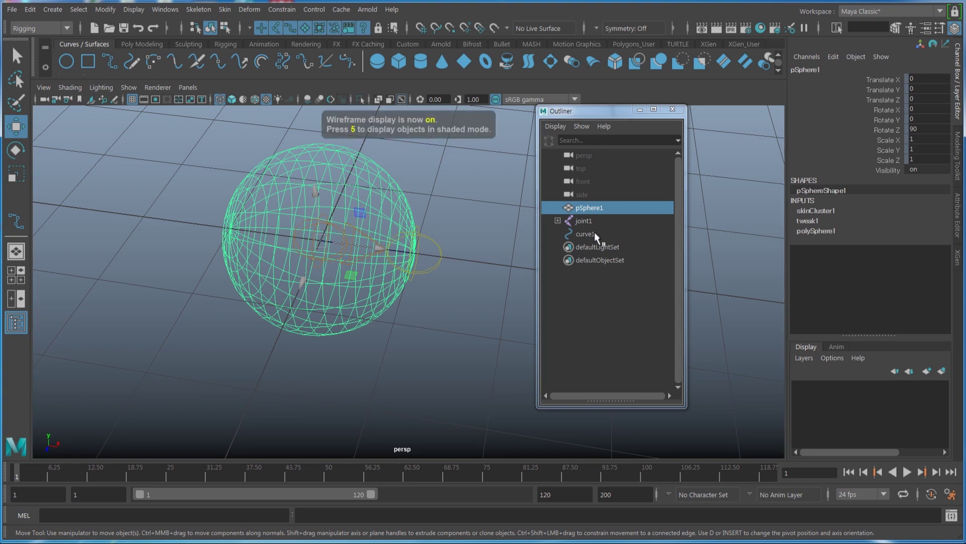
left_click_drag(481, 271, 453, 282, "alt")
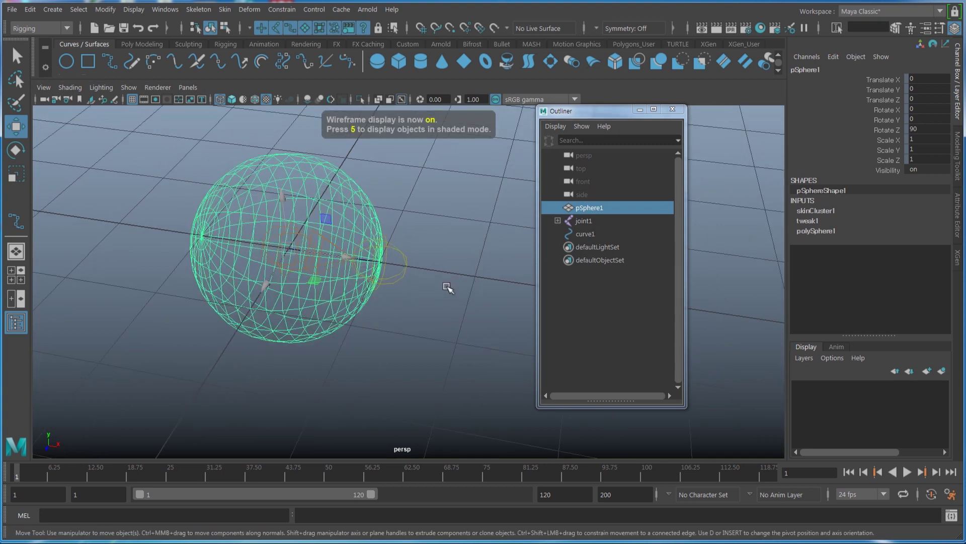
key("5")
Expand joint1 in the Outliner and select curve1, orbiting to inspect it.
left_click(558, 220)
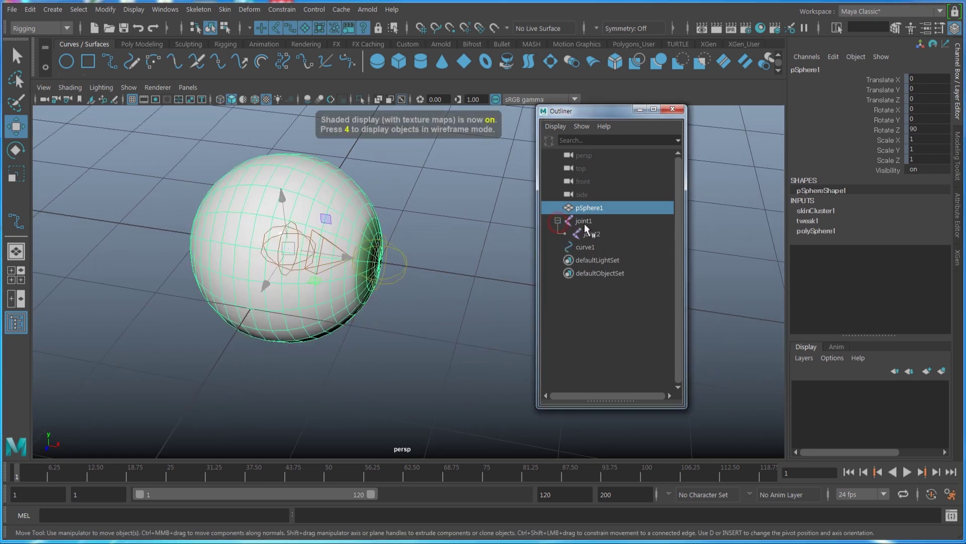
left_click(584, 222)
left_click(592, 234)
left_click(599, 246)
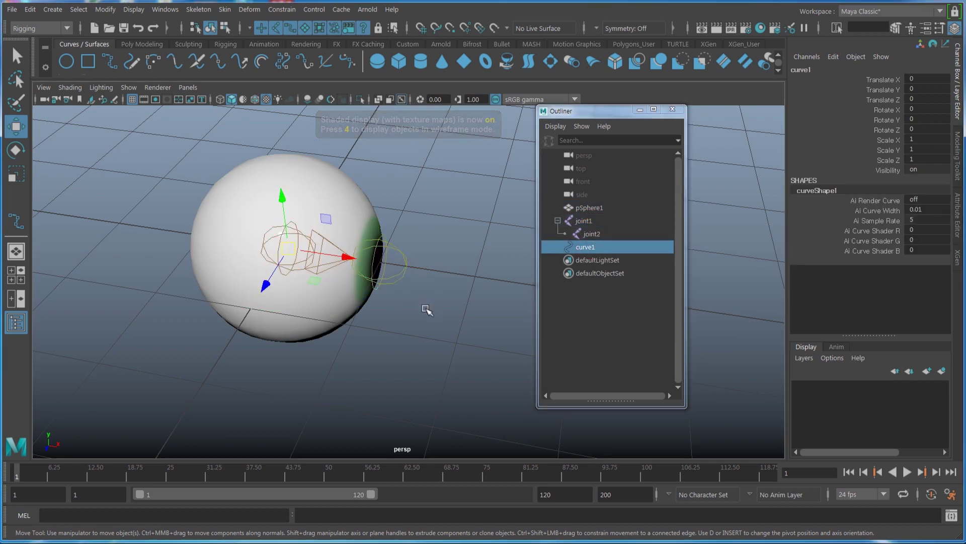
left_click_drag(428, 308, 302, 257, "alt")
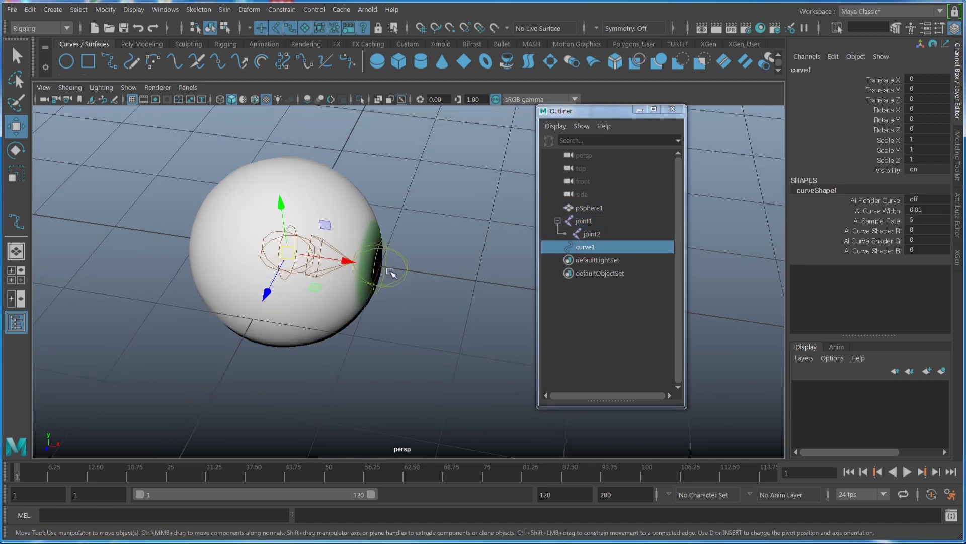
left_click_drag(468, 296, 464, 299, "alt")
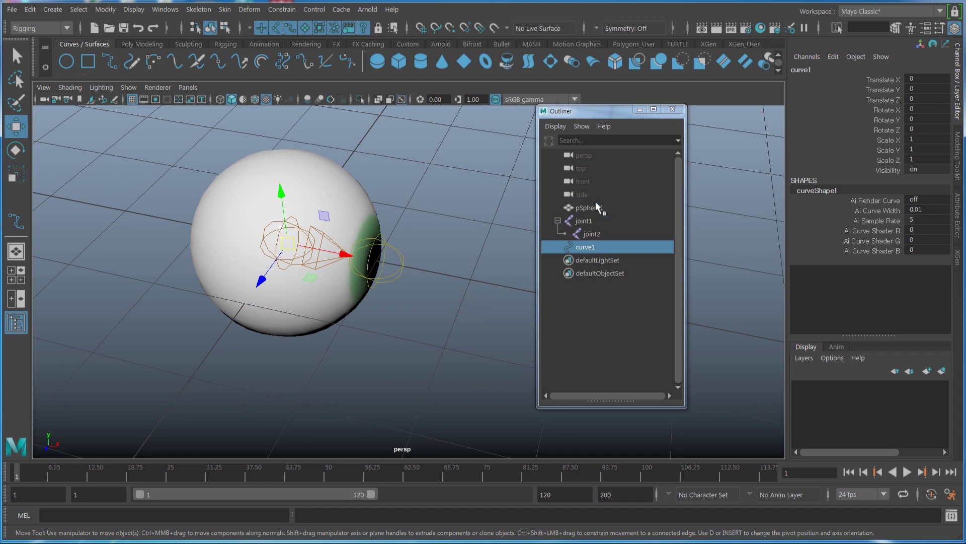
left_click_drag(455, 265, 456, 263, "alt")
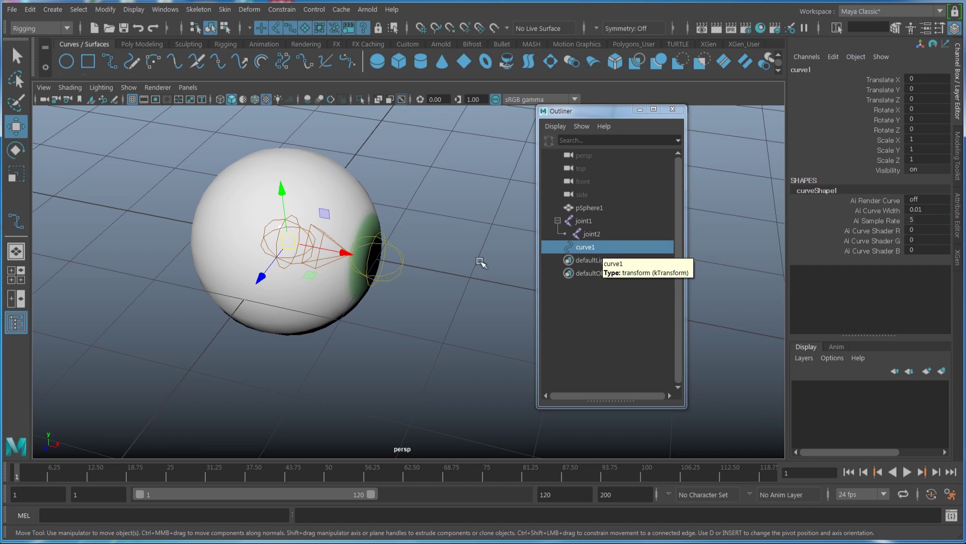
left_click_drag(409, 269, 438, 270, "alt")
key("space")
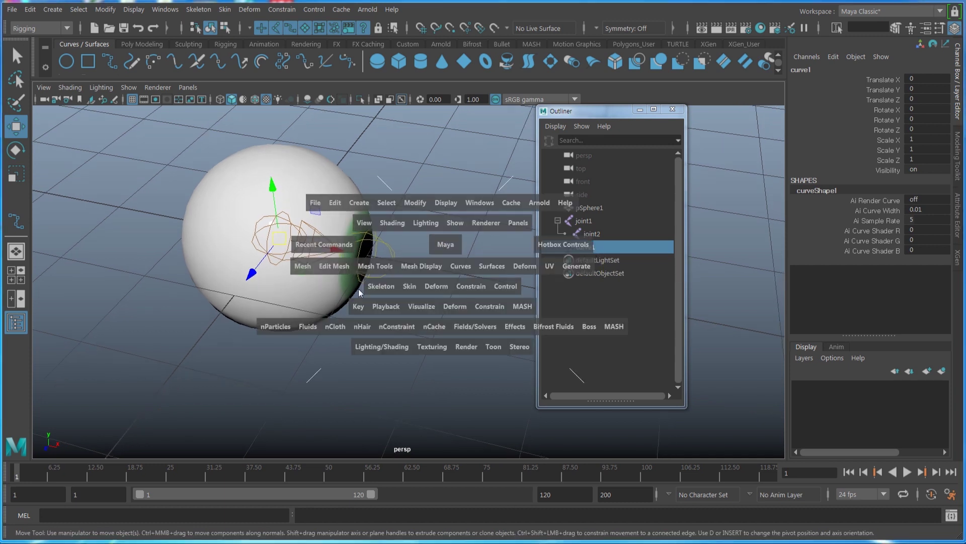
Reset the Soft Body options, choose Duplicate, make copy soft, and create it with goal weight 1.000.
left_click(276, 326)
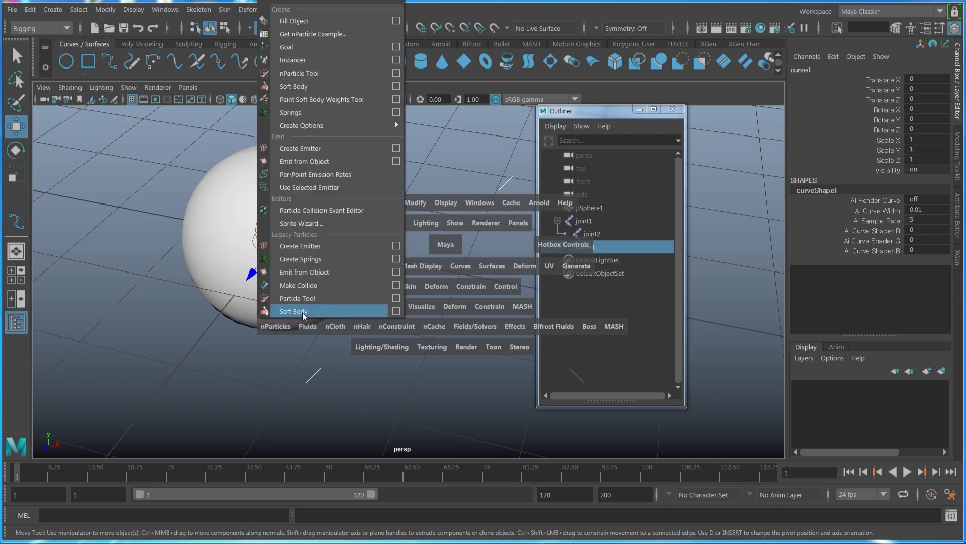
left_click(398, 313)
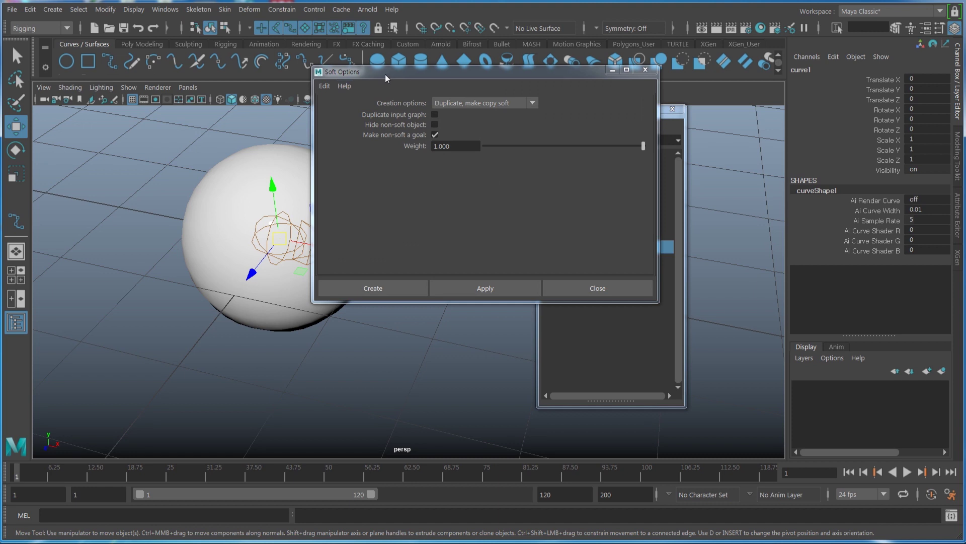
left_click_drag(385, 73, 281, 127)
left_click(221, 141)
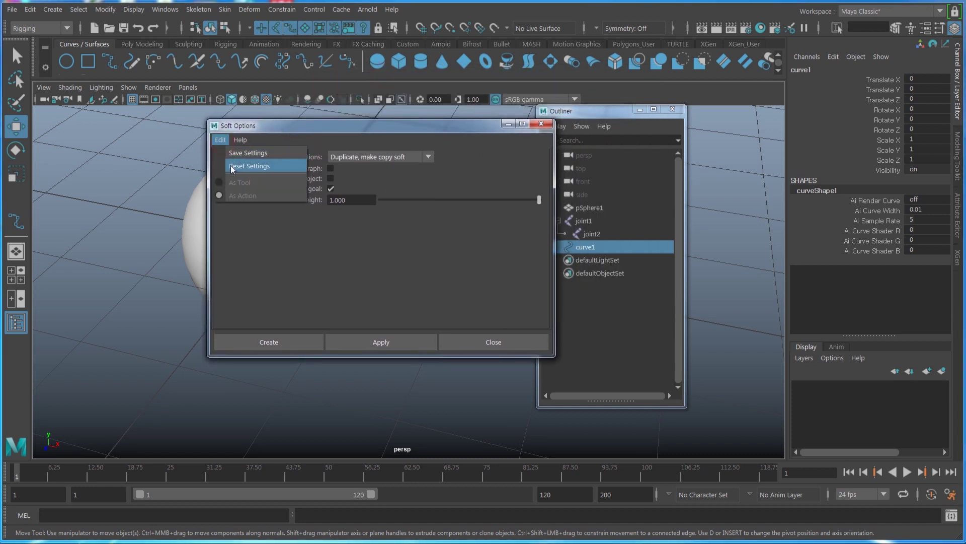
left_click(232, 165)
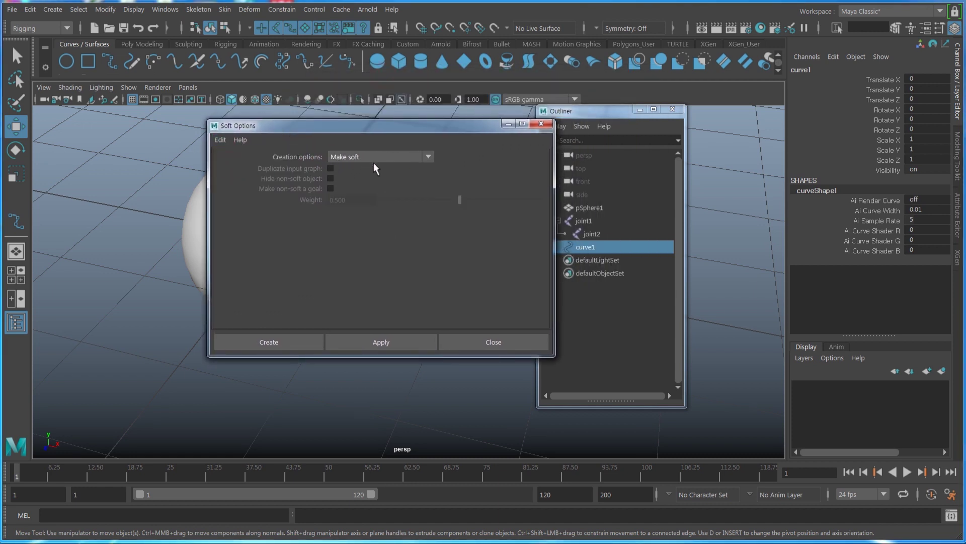
left_click(386, 156)
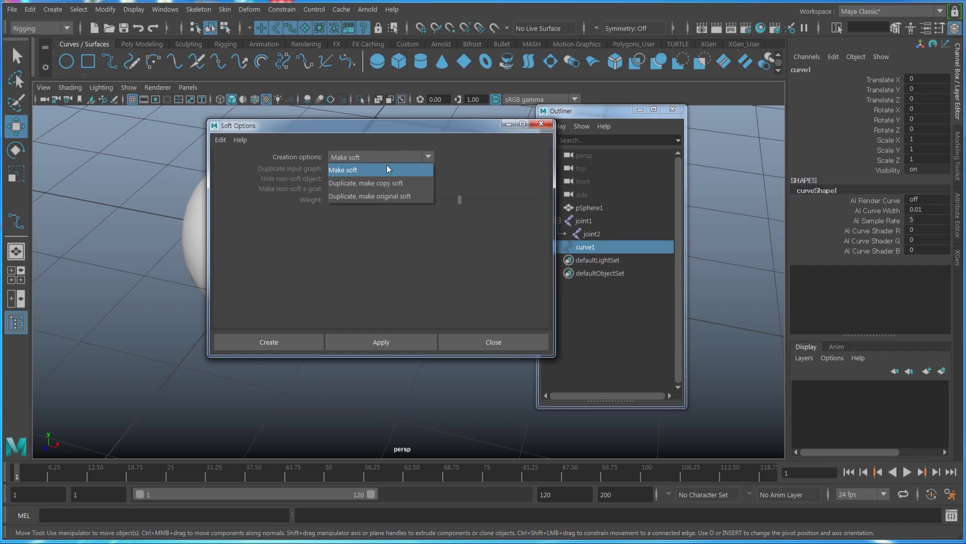
left_click(361, 185)
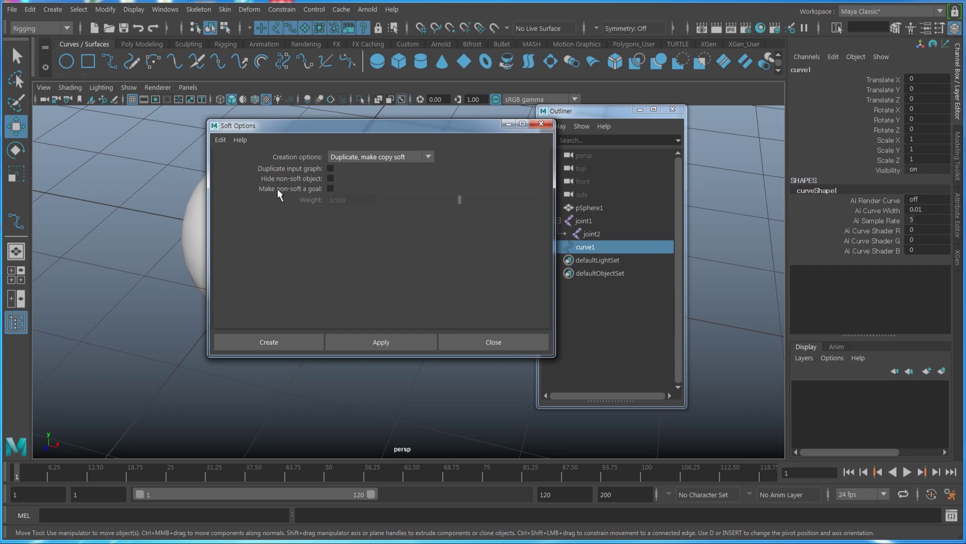
left_click(330, 188)
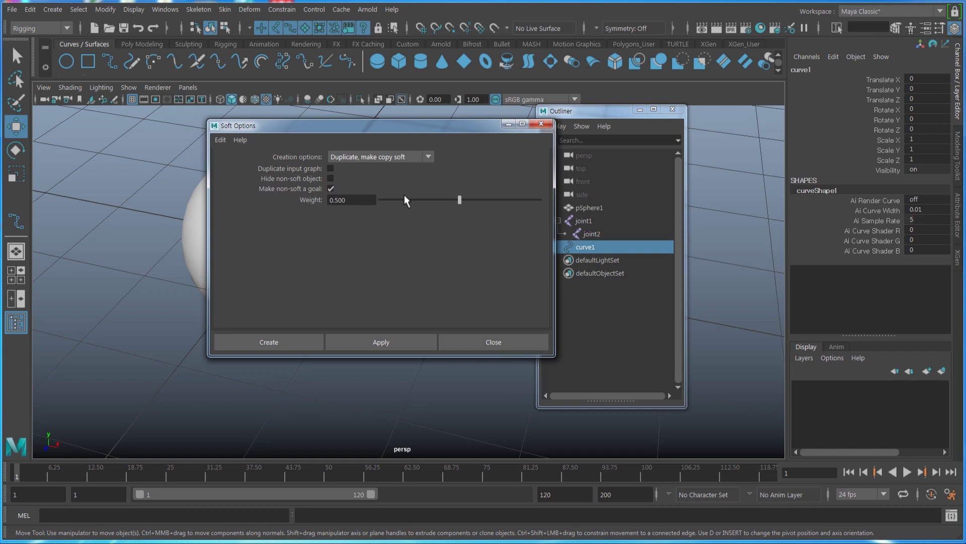
left_click_drag(458, 199, 539, 200)
double_click(366, 199)
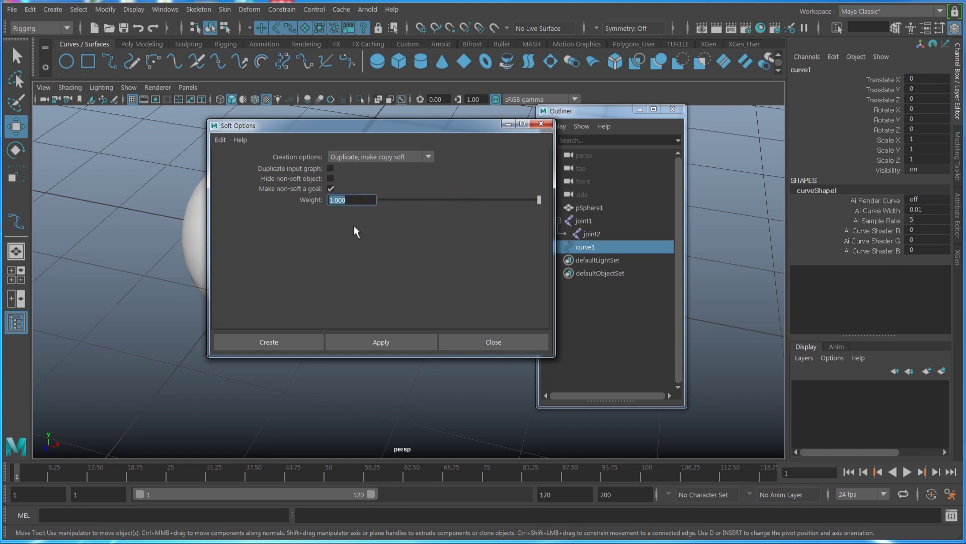
left_click(280, 340)
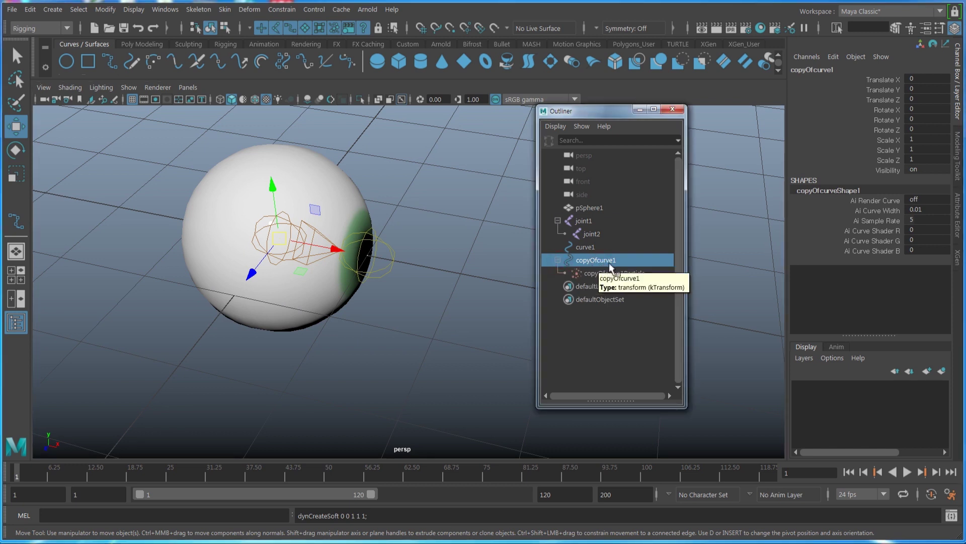
Select copyOfcurve1Particle and isolate it in the viewport.
left_click(627, 273)
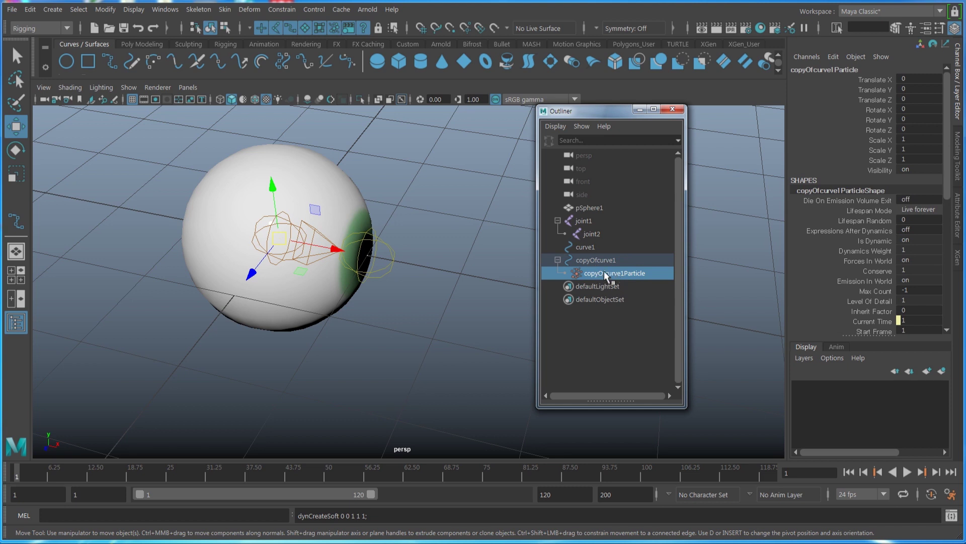
left_click_drag(413, 276, 382, 280, "alt")
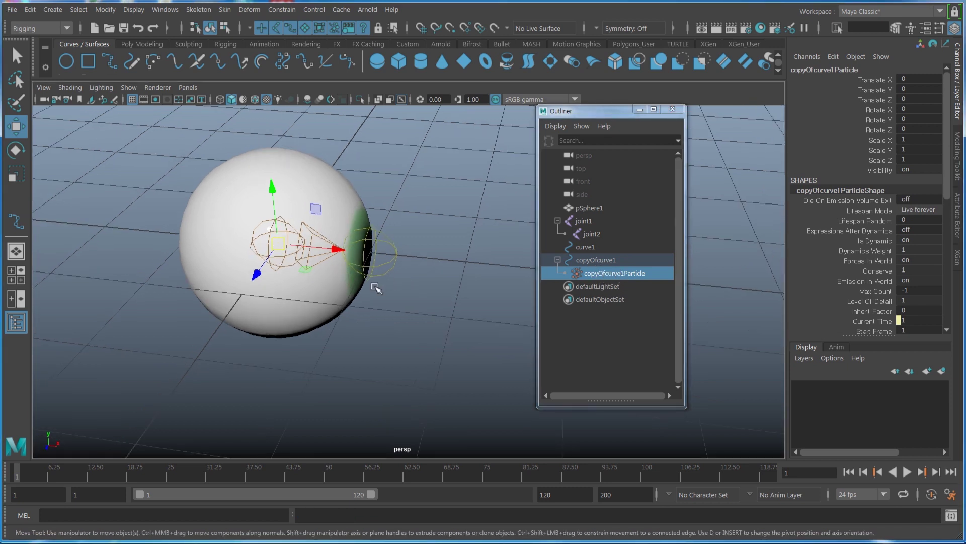
key("ctrl+1")
middle_click_drag(375, 288, 397, 252, "alt")
Switch to Particle component mode and marquee-select all the particle points.
right_click(394, 250)
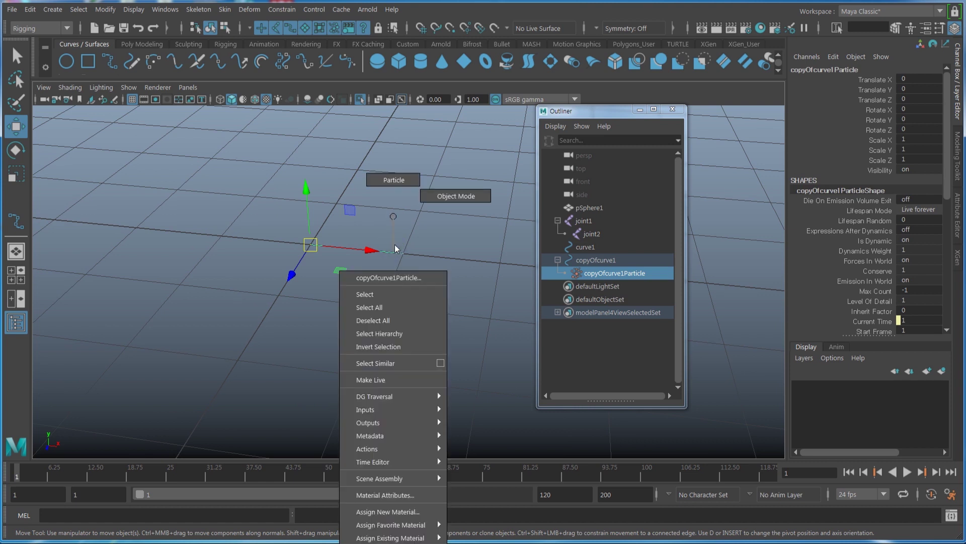
left_click(394, 180)
left_click_drag(246, 200, 479, 322)
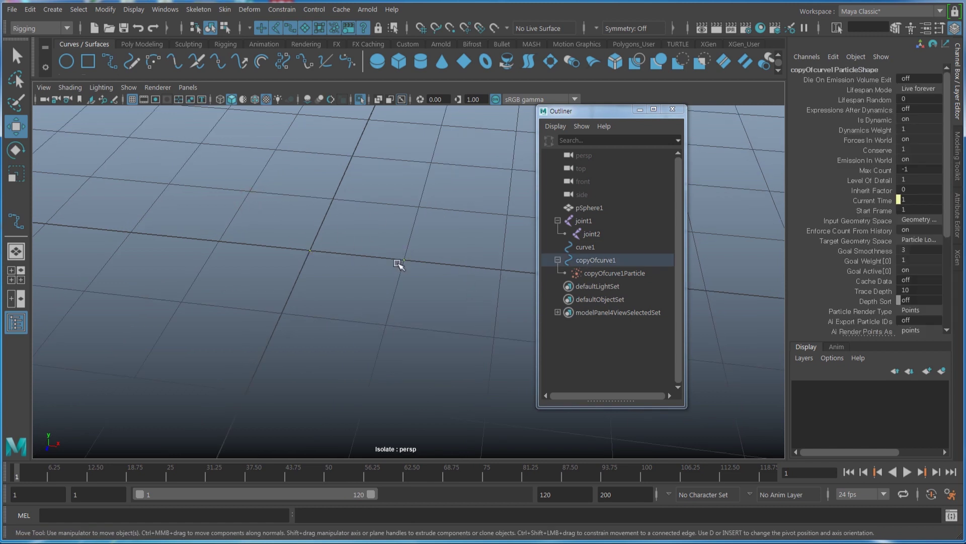
middle_click_drag(406, 240, 389, 236, "alt")
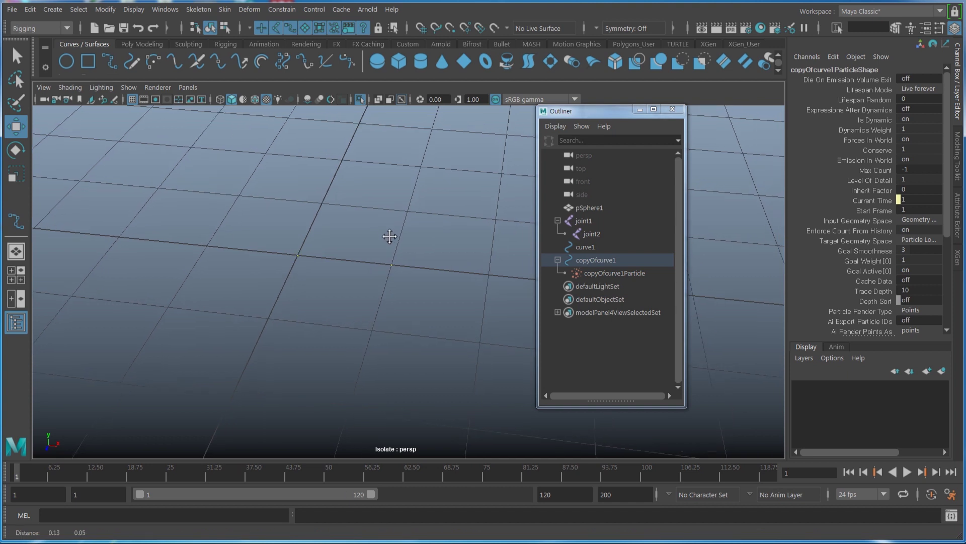
left_click(173, 10)
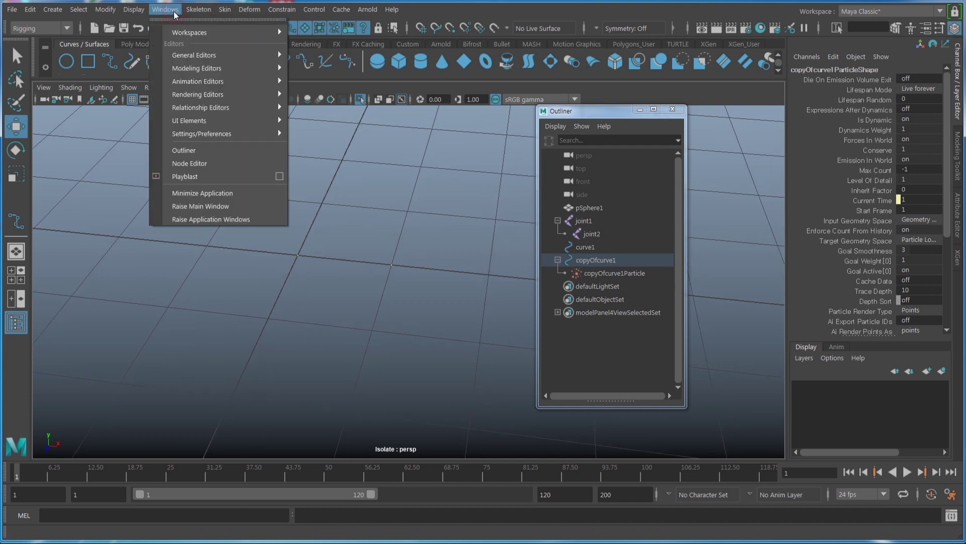
Open the Component Editor's Particles table and fit the window on screen.
mouse_move(183, 60)
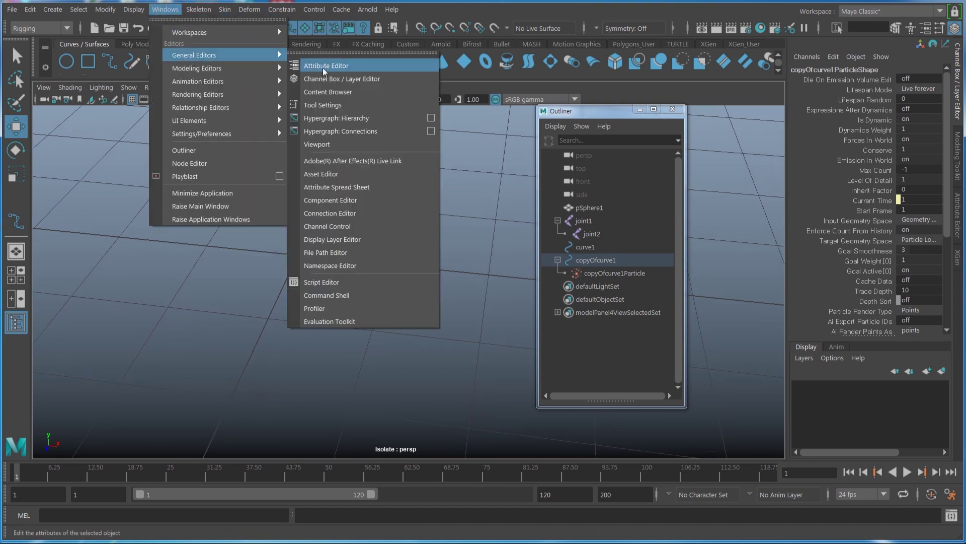
left_click(356, 200)
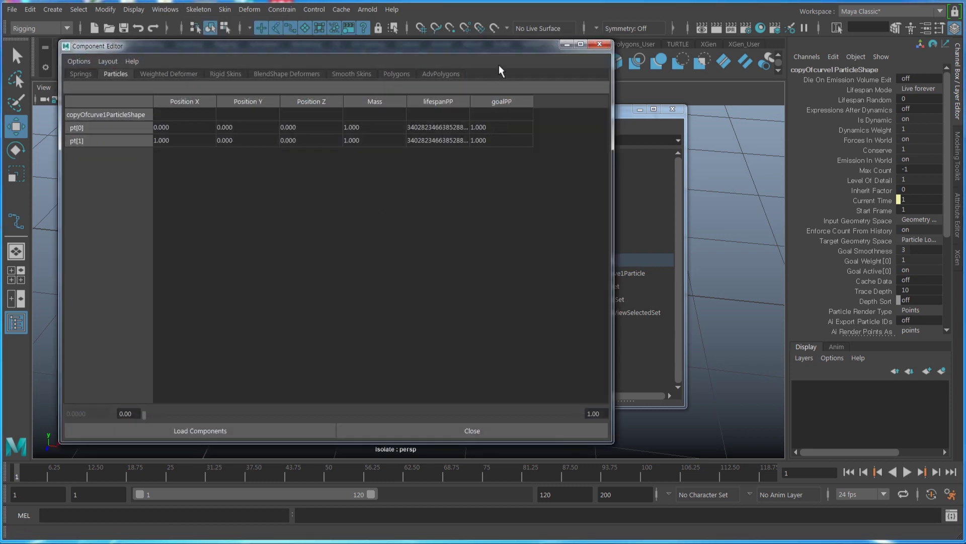
left_click_drag(491, 55, 403, 70)
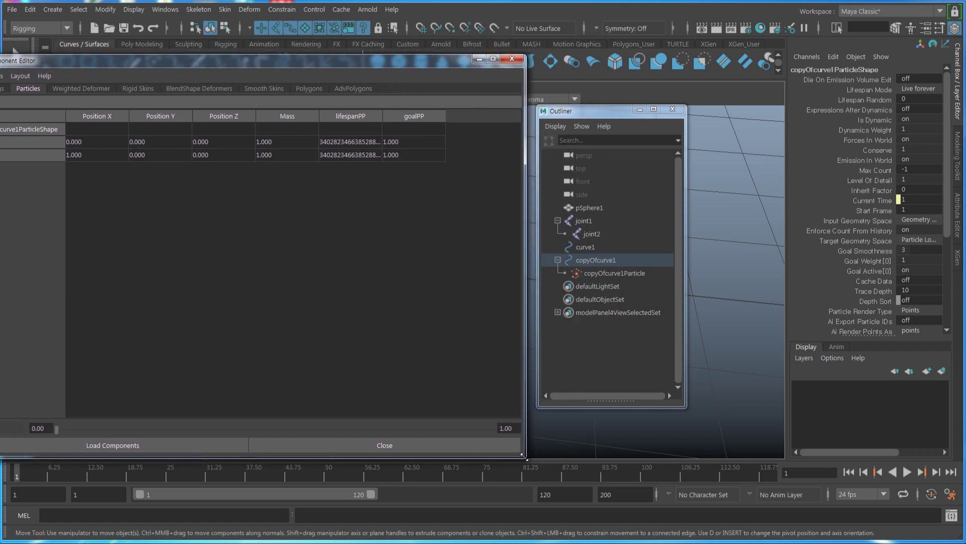
left_click_drag(525, 456, 452, 437)
left_click_drag(332, 61, 400, 79)
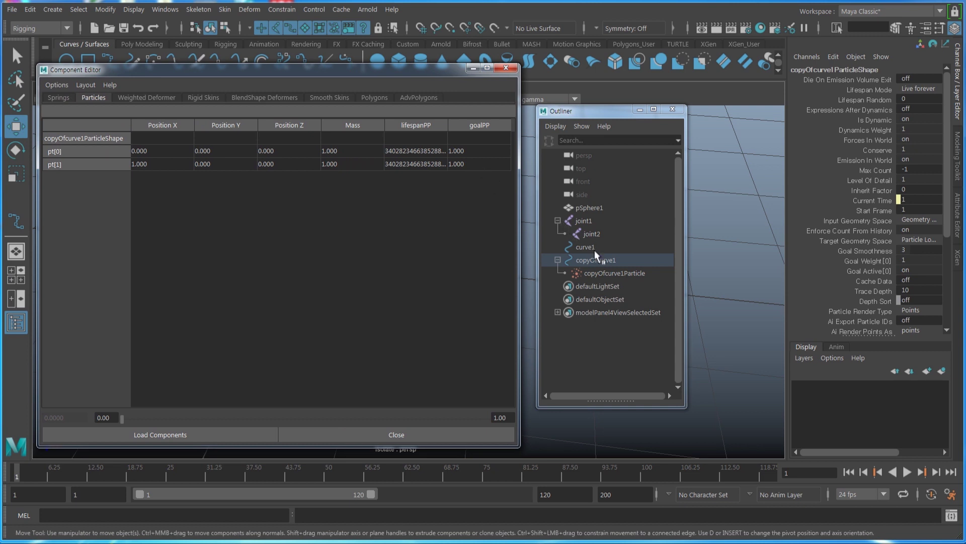
Set pt[1] goalPP to 0.5, leaving pt[0] at 1.000, then close the editor.
double_click(474, 164)
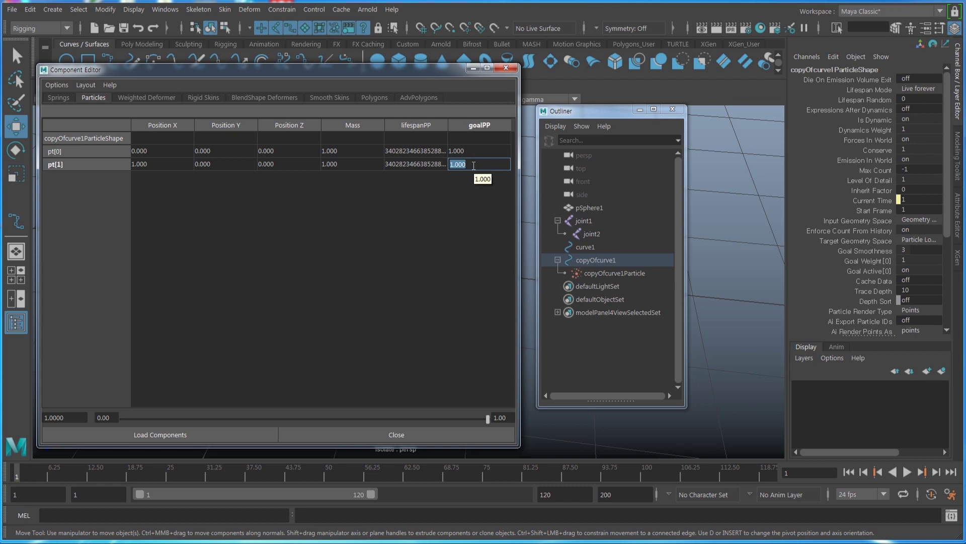
type(".5")
key("Return")
left_click_drag(423, 69, 349, 300)
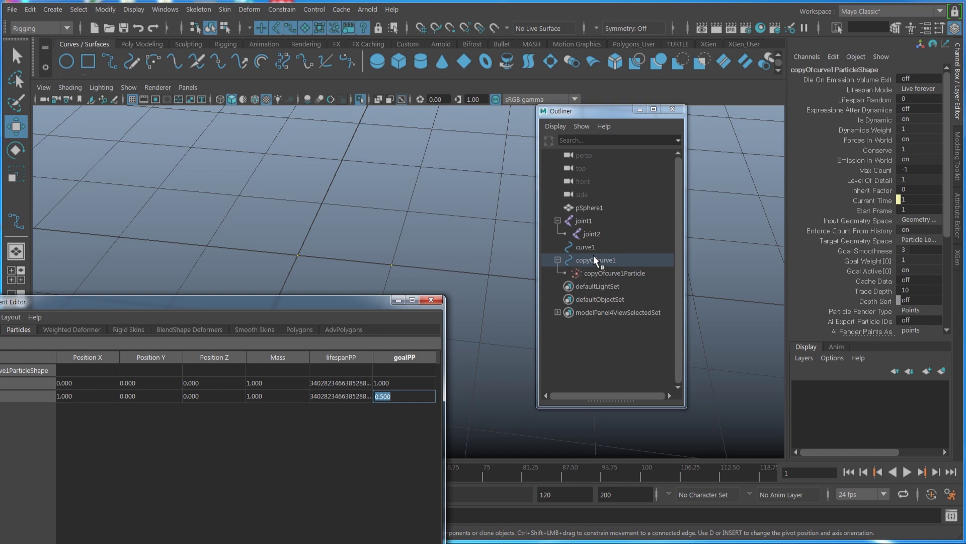
left_click_drag(313, 304, 373, 124)
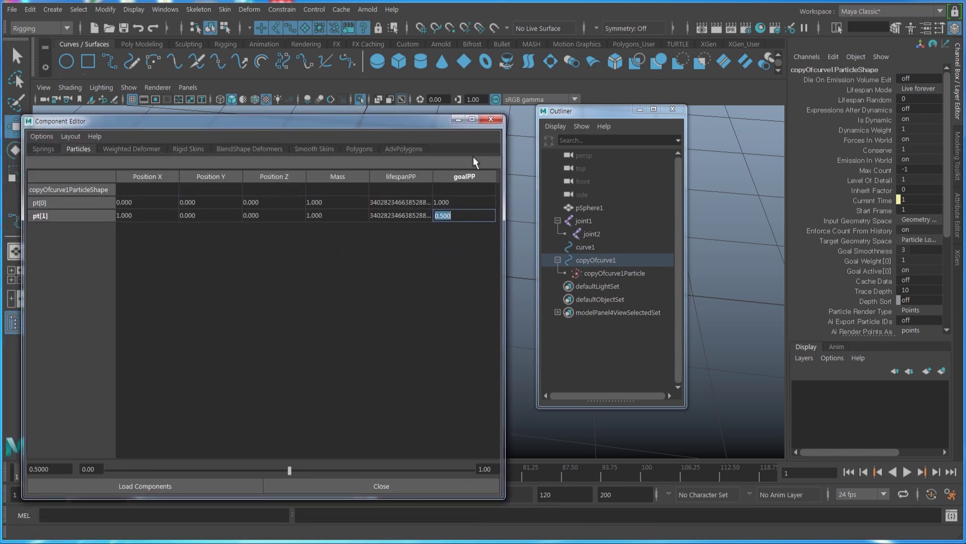
left_click(491, 119)
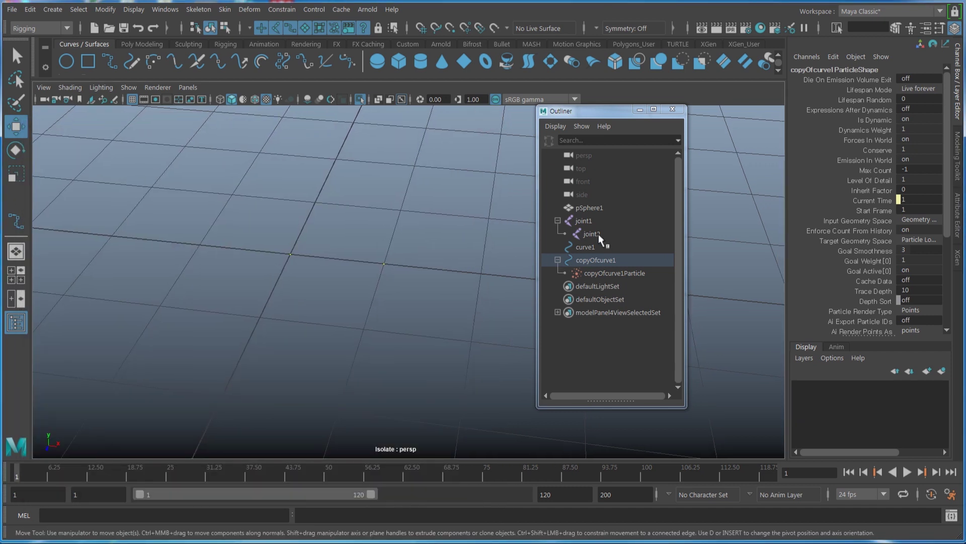
Reset the IK Spline Handle tool settings and turn off Auto create curve.
key("space")
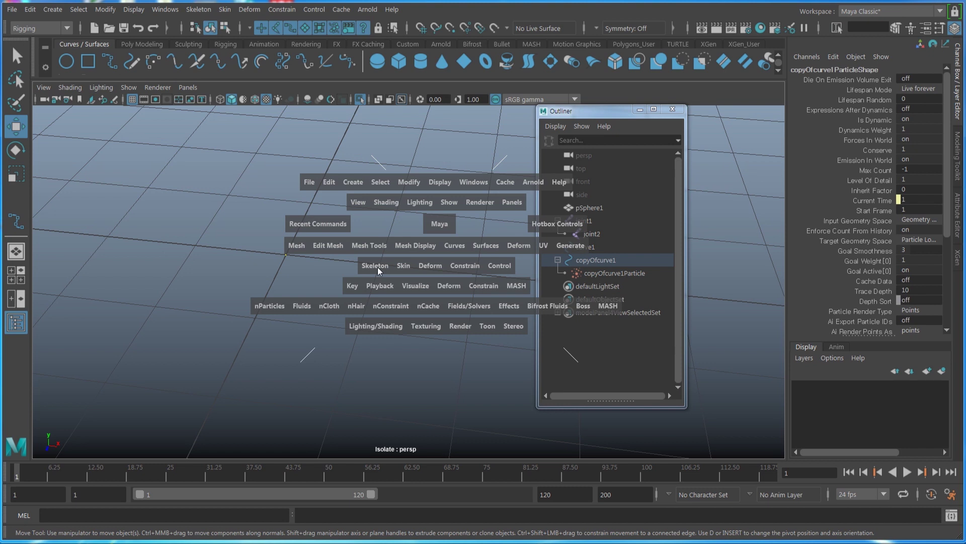
left_click(377, 266)
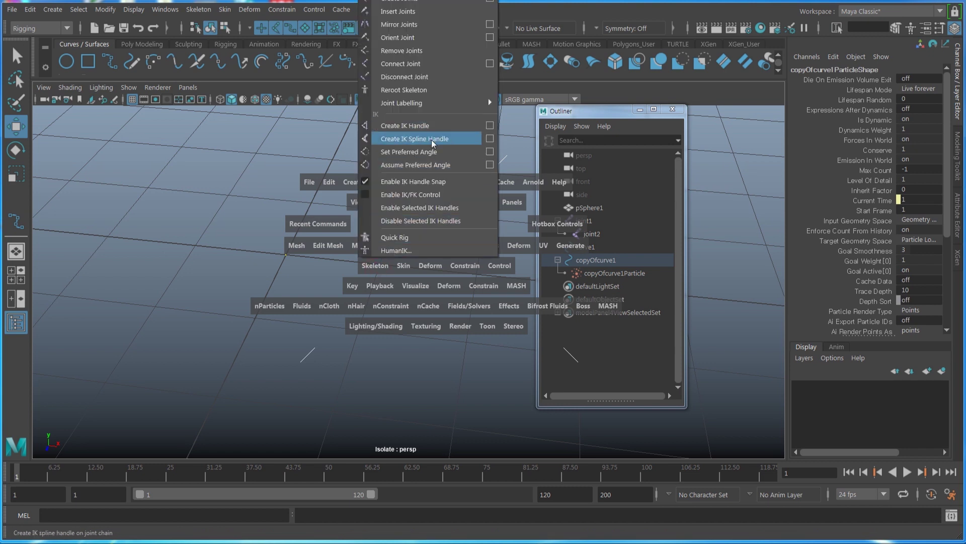
left_click(489, 139)
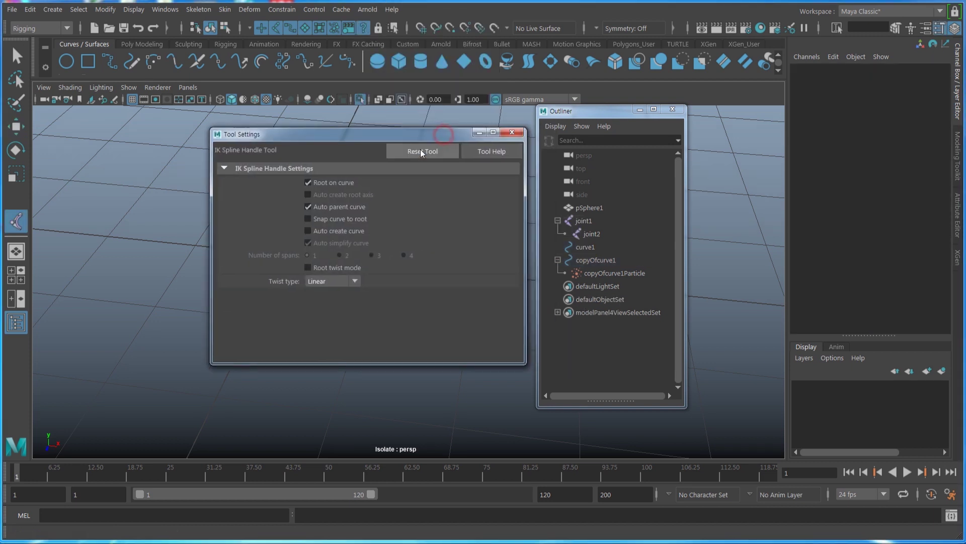
left_click(418, 151)
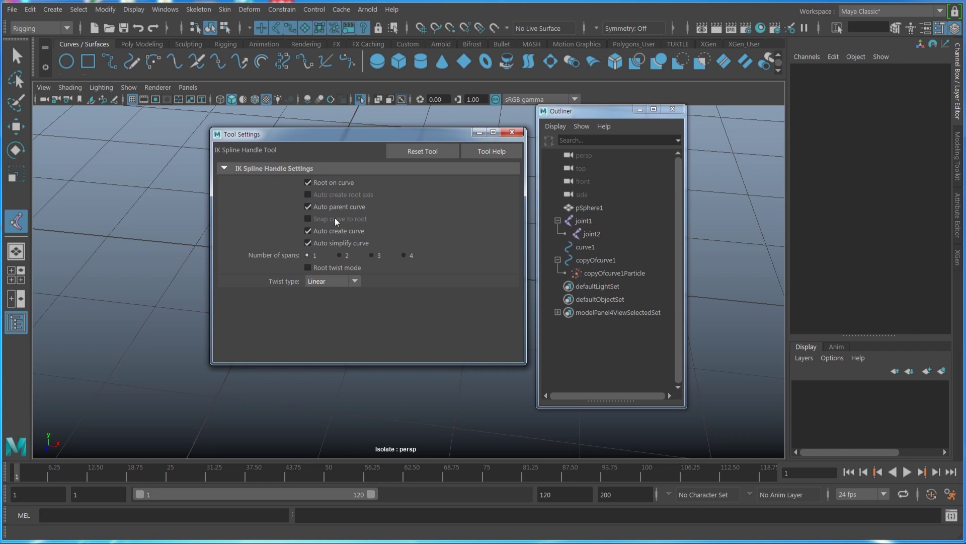
left_click(315, 231)
left_click_drag(385, 141, 249, 145)
left_click_drag(308, 138, 334, 141)
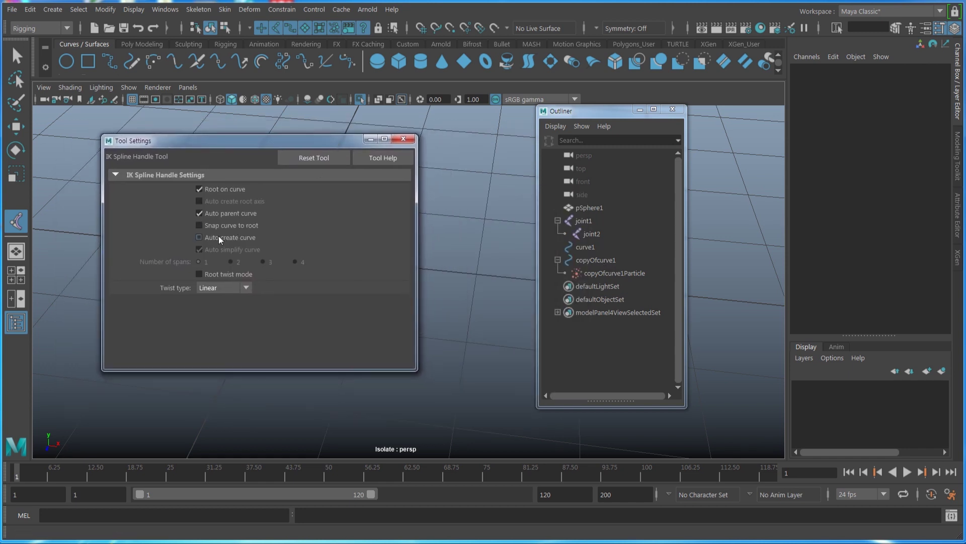
Build the spline IK from joint1 to joint2 along copyOfcurve1.
left_click(592, 219)
left_click(597, 232)
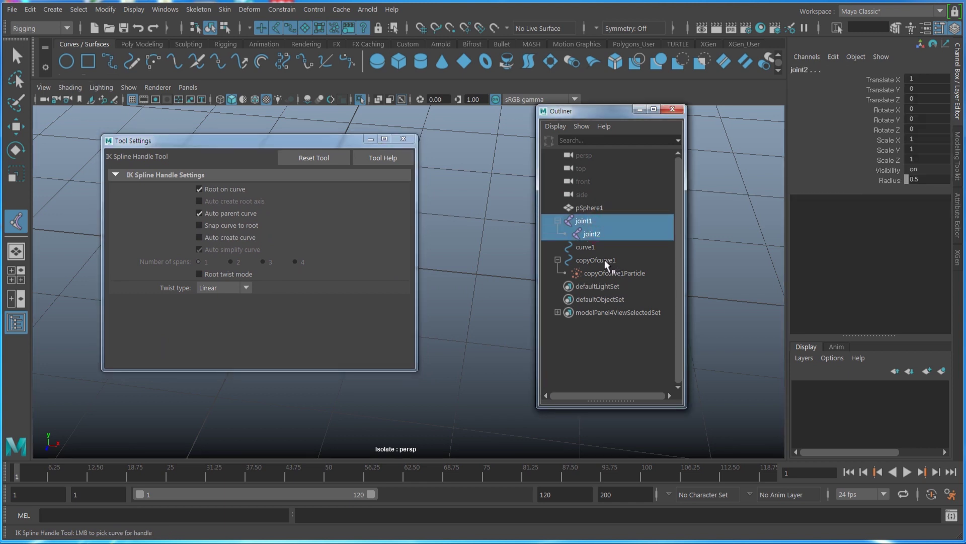
left_click(605, 260)
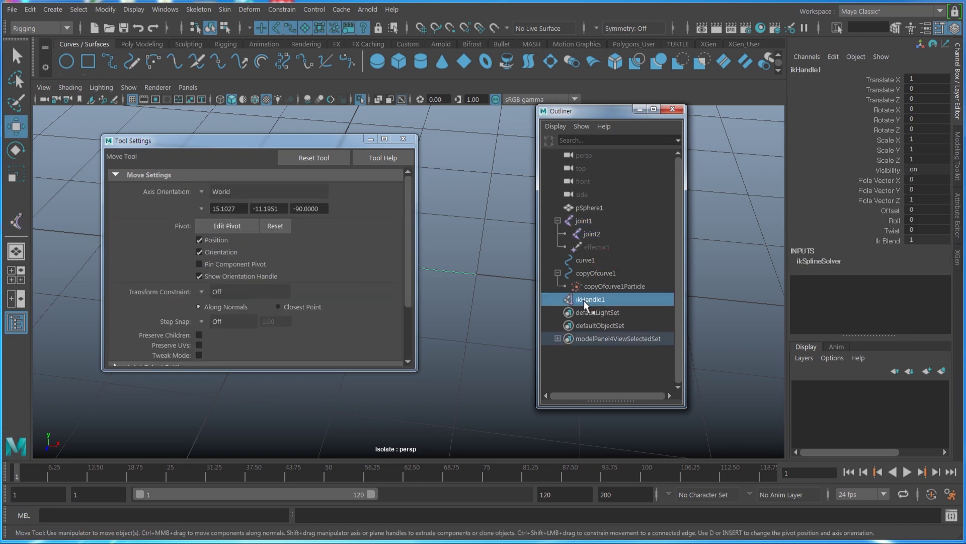
left_click_drag(335, 142, 286, 174)
left_click(362, 173)
Clear the selection and turn Isolate Select off to show the whole eyeball.
left_click(415, 325)
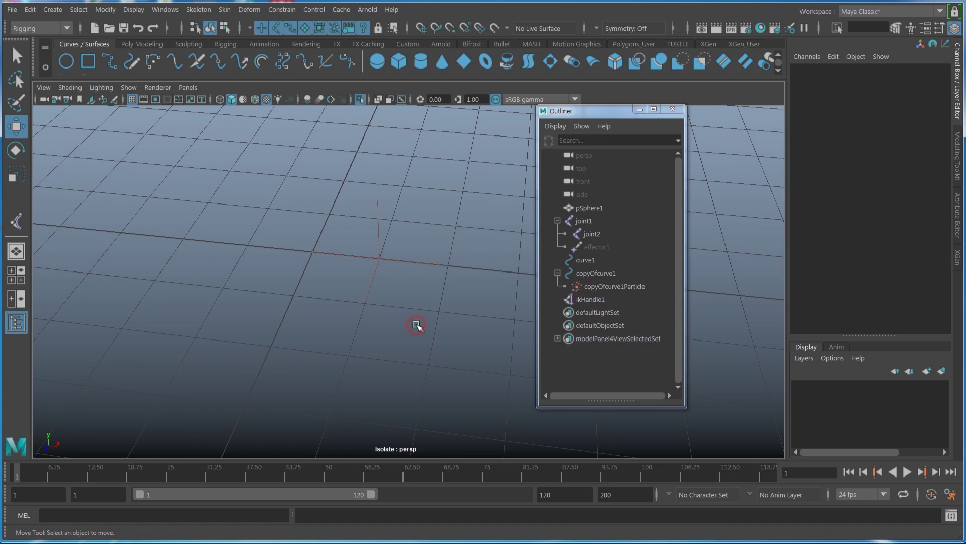
key("ctrl+1")
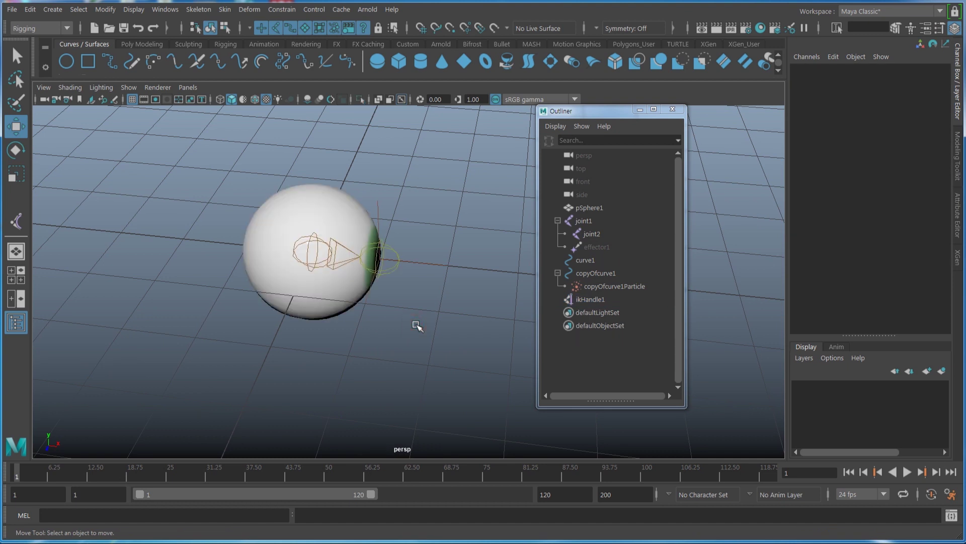
left_click_drag(415, 325, 422, 276, "alt")
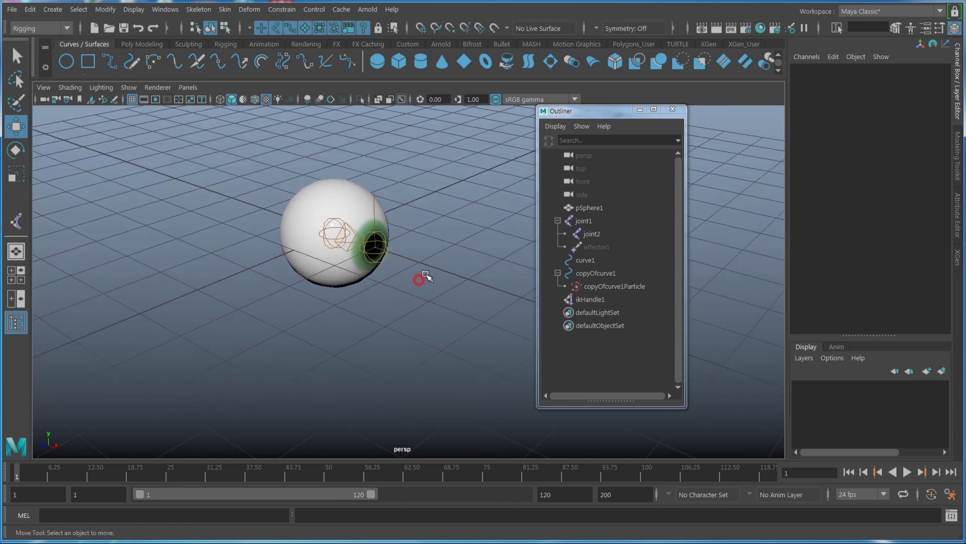
Add a NURBS circle, group it, and move group1 down below the eyeball.
left_click(64, 61)
left_click_drag(253, 326, 255, 325, "alt")
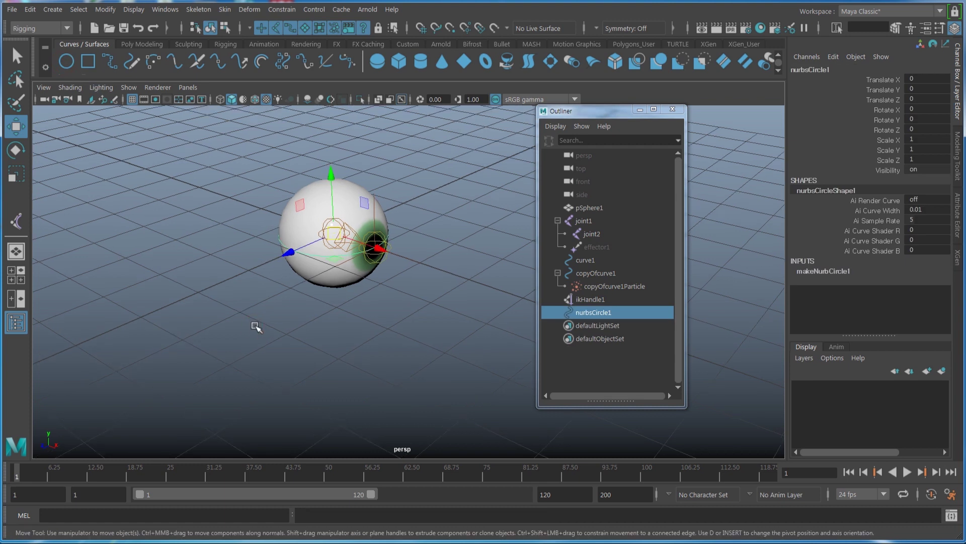
key("ctrl+g")
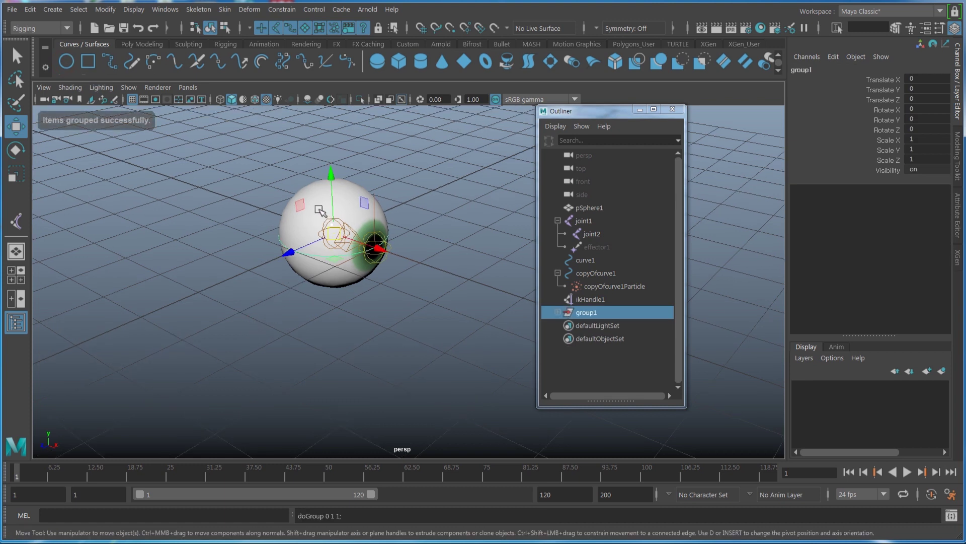
left_click_drag(329, 175, 322, 267)
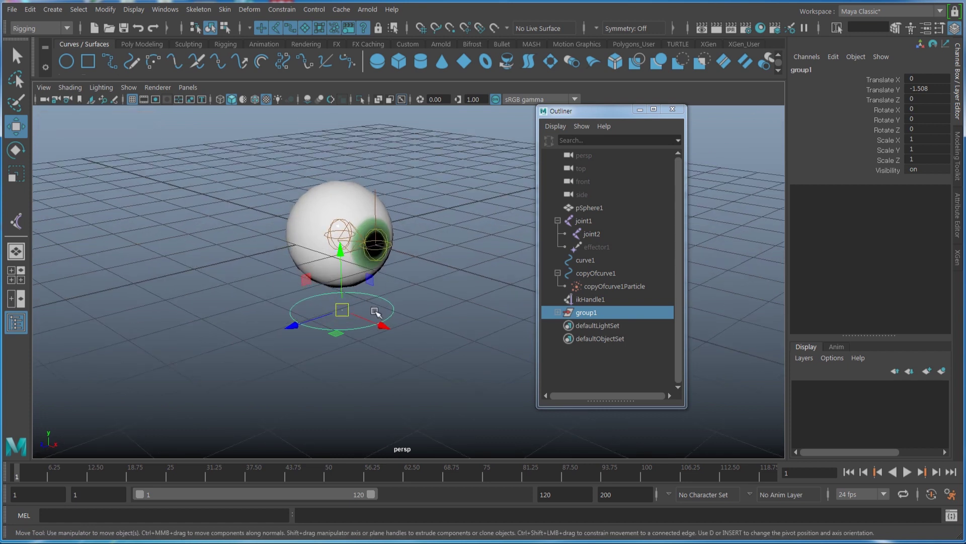
left_click_drag(378, 312, 348, 254, "alt")
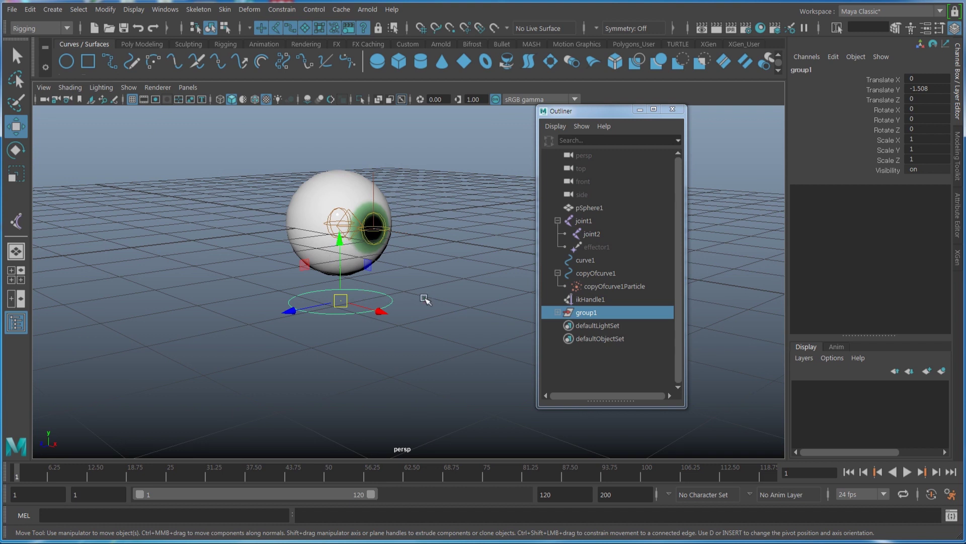
left_click_drag(430, 299, 422, 318, "alt")
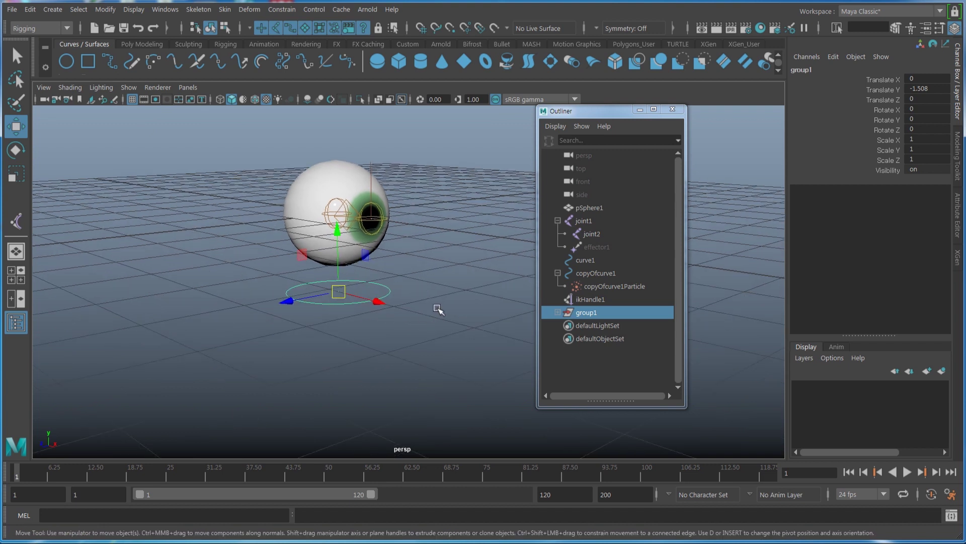
Parent joint1 and curve1 under nurbsCircle1, then select only nurbsCircle1.
left_click(593, 221)
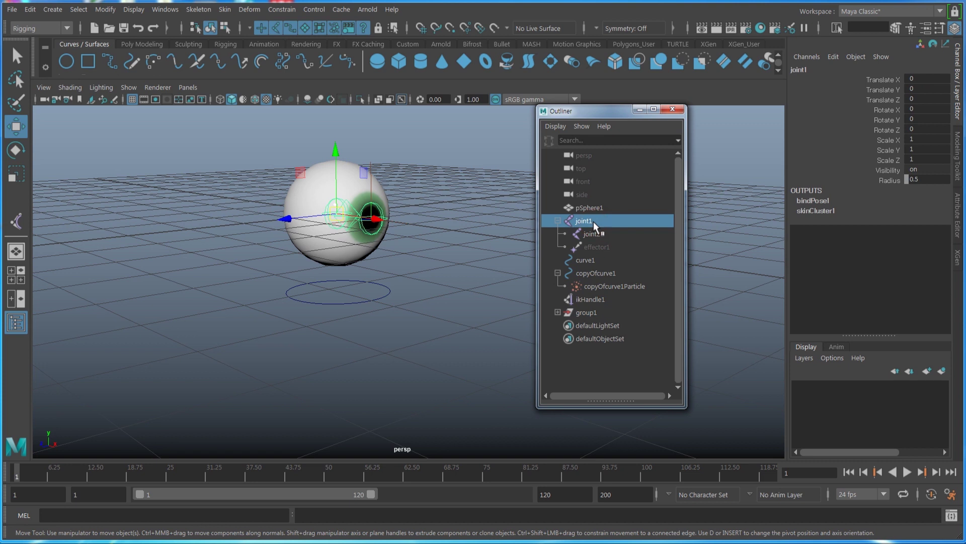
left_click(595, 261, "ctrl")
left_click(557, 312)
left_click(609, 326, "ctrl")
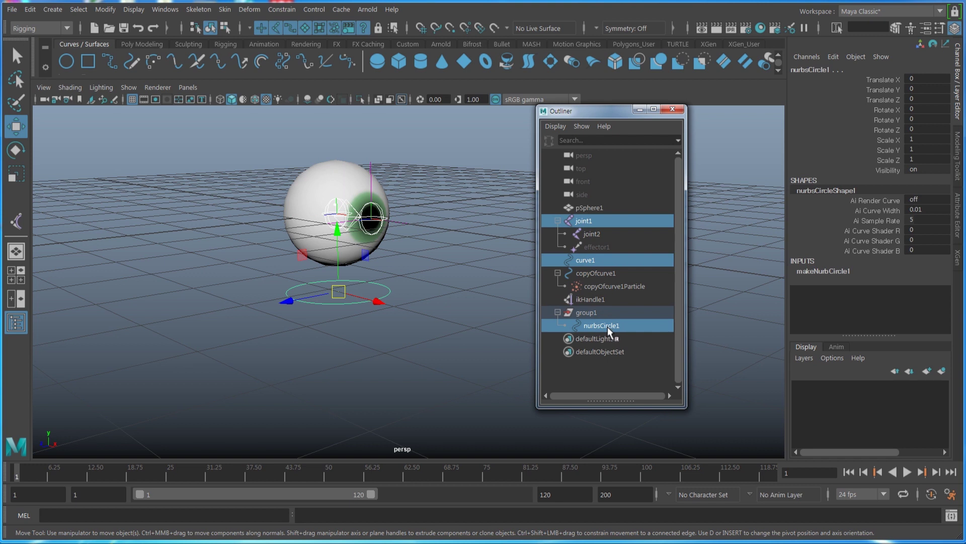
key("p")
left_click(565, 272)
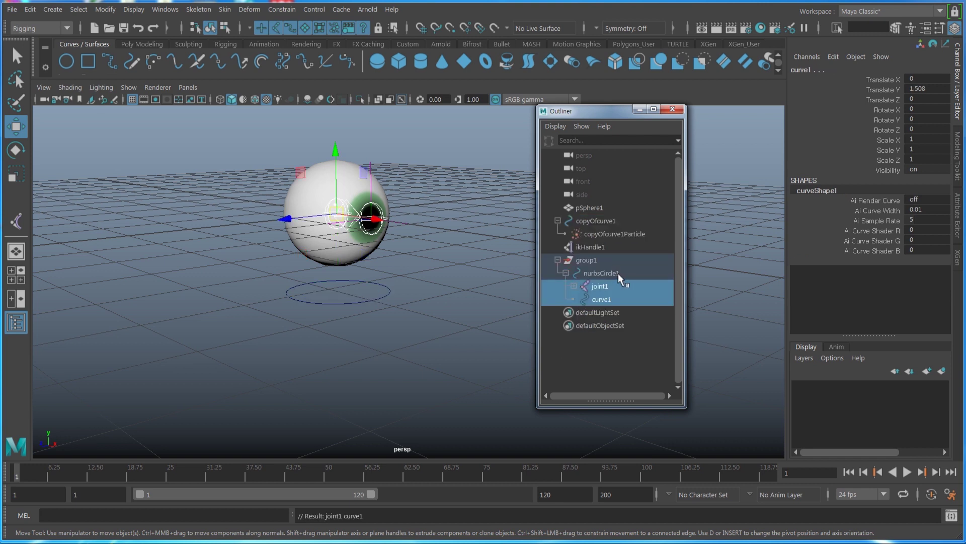
left_click(576, 273)
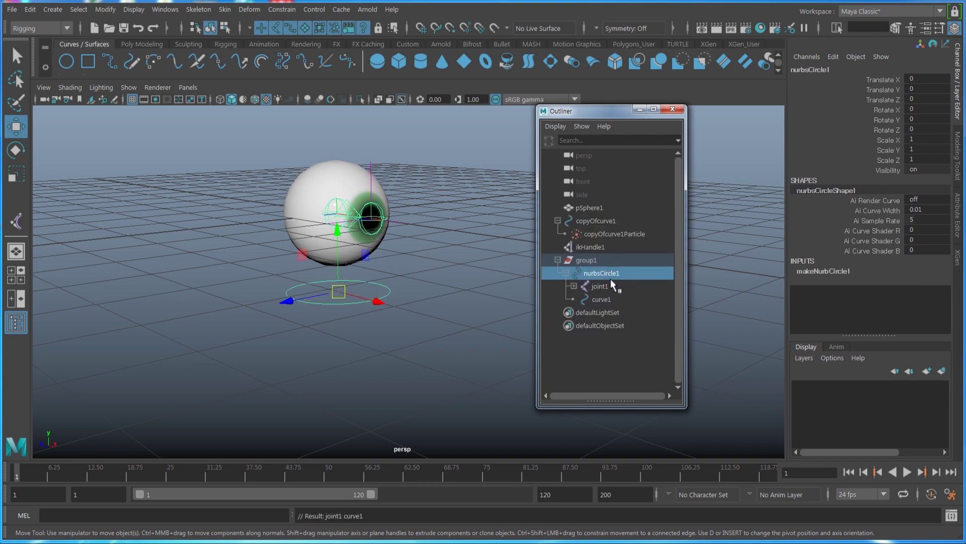
left_click_drag(468, 292, 363, 302, "alt")
left_click_drag(442, 322, 436, 322, "alt")
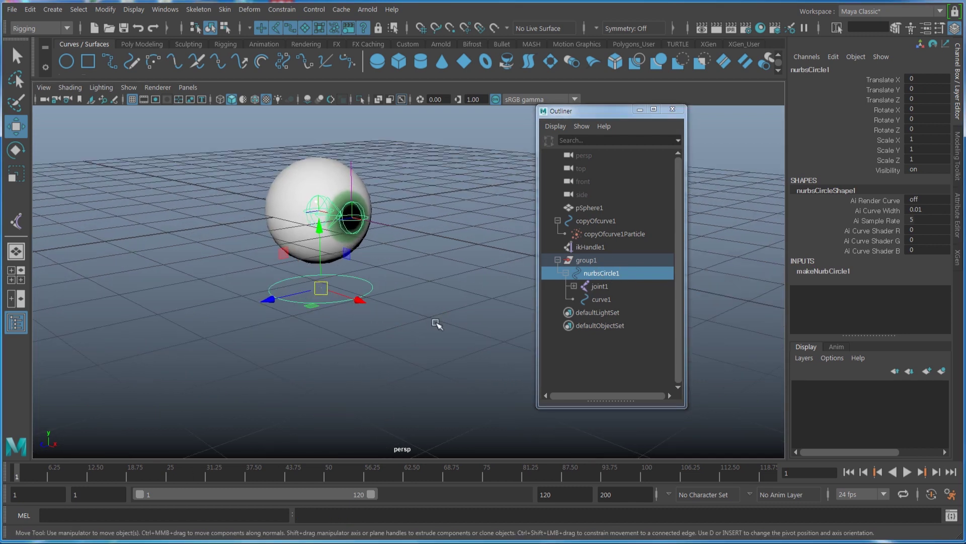
scroll(410, 352, "up", 3)
Check the playback preferences, play the animation to test the jiggle, then return to frame one.
left_click(951, 494)
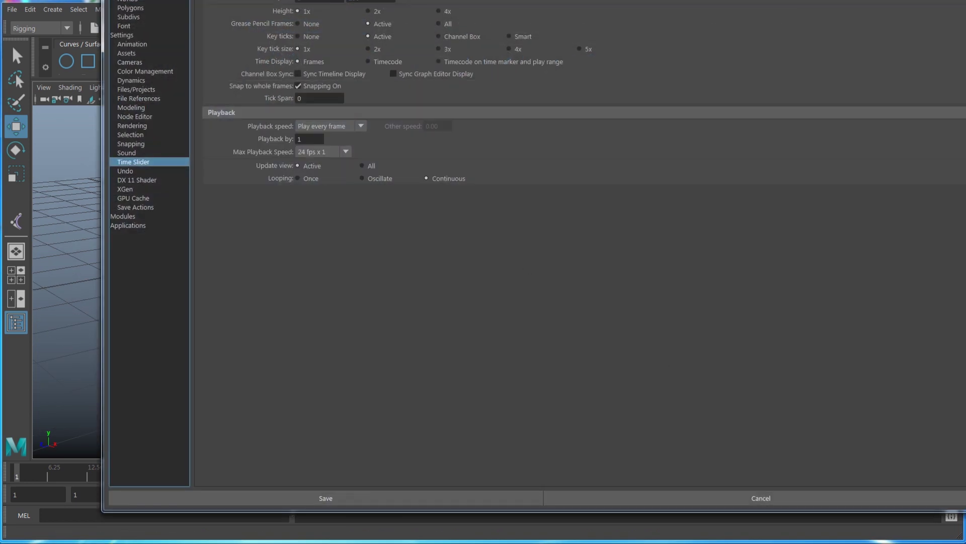
left_click_drag(317, 73, 269, 67)
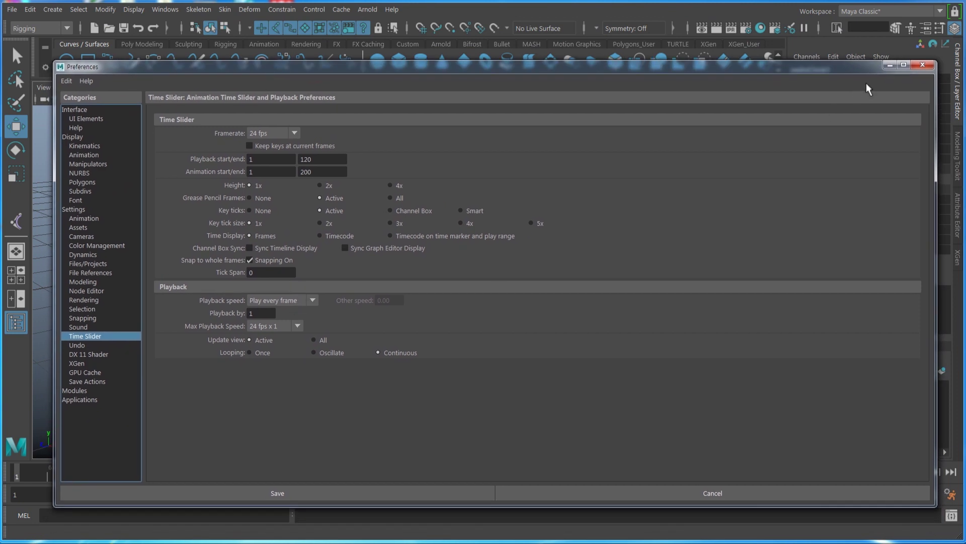
left_click(923, 64)
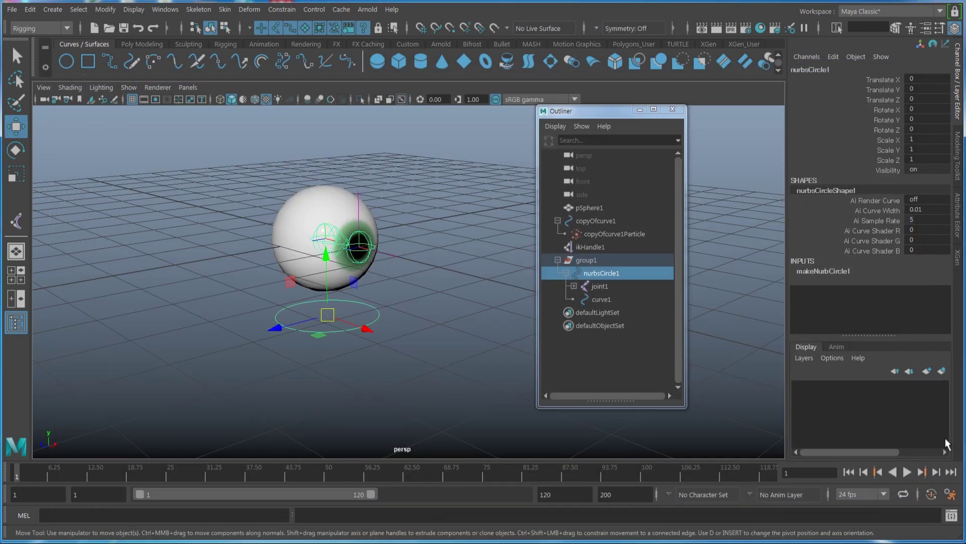
left_click(907, 472)
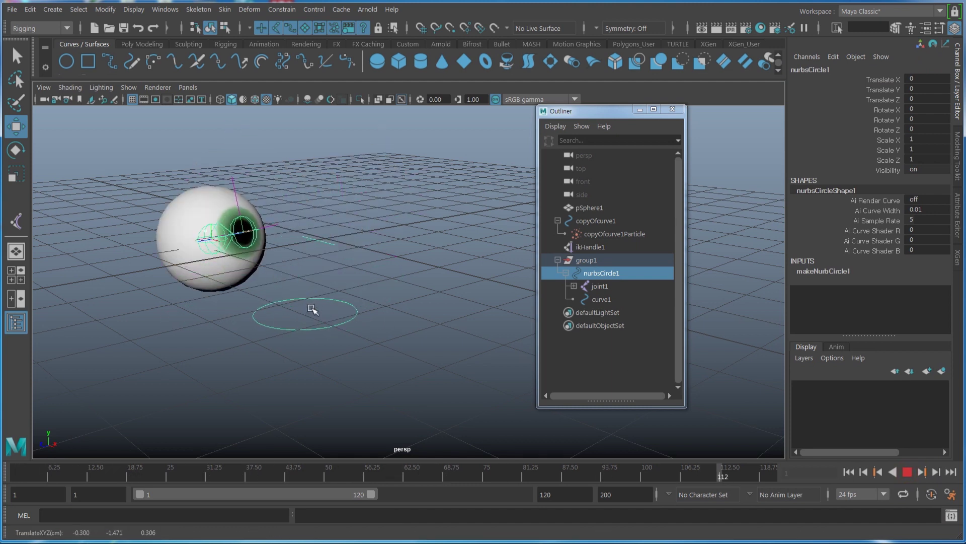
left_click(907, 472)
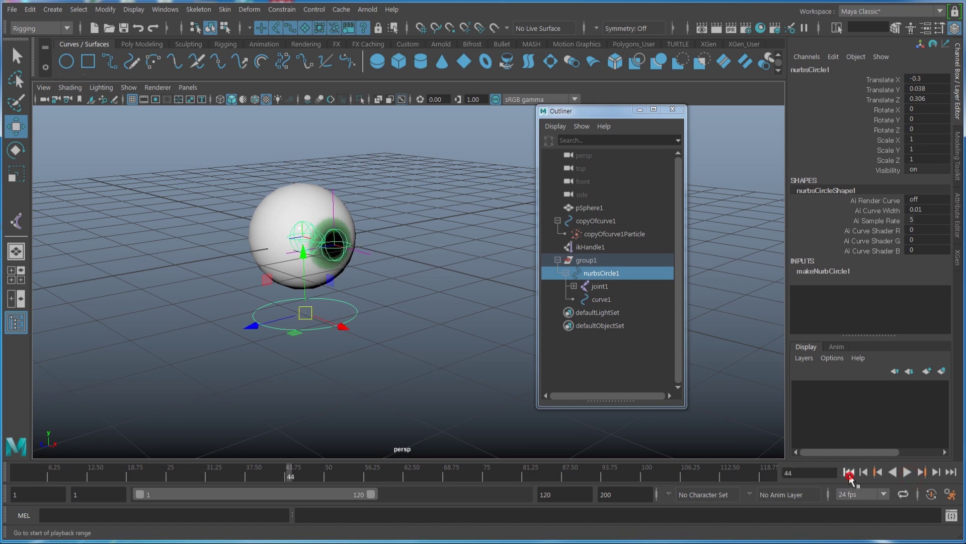
left_click(849, 471)
Set nurbsCircle1 Translate X, Y and Z to 0 in the Channel Box.
left_click_drag(935, 79, 927, 100)
type("0")
key("Return")
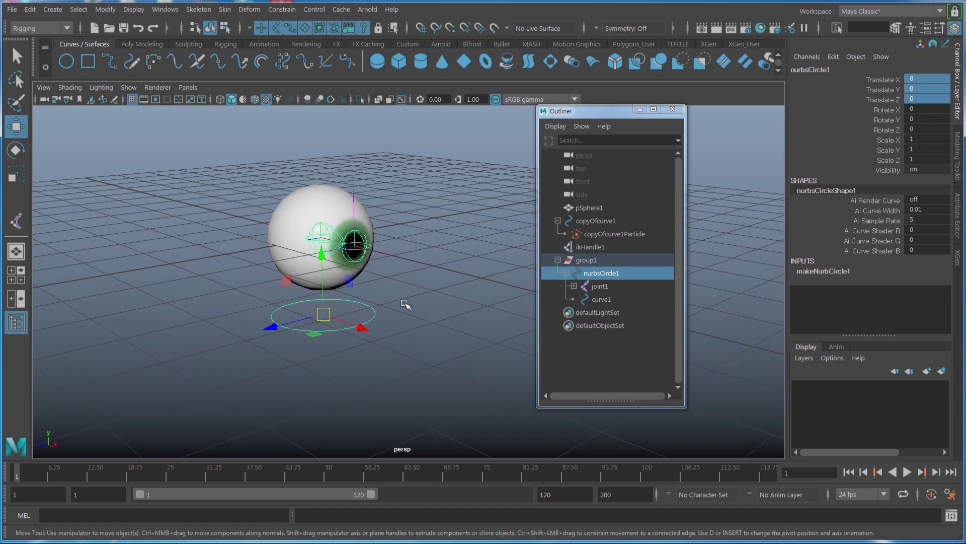
mouse_move(406, 302)
left_mouse_down("alt")
mouse_move(396, 279)
mouse_move(403, 277)
mouse_move(460, 304)
mouse_move(395, 291)
left_mouse_up("alt")
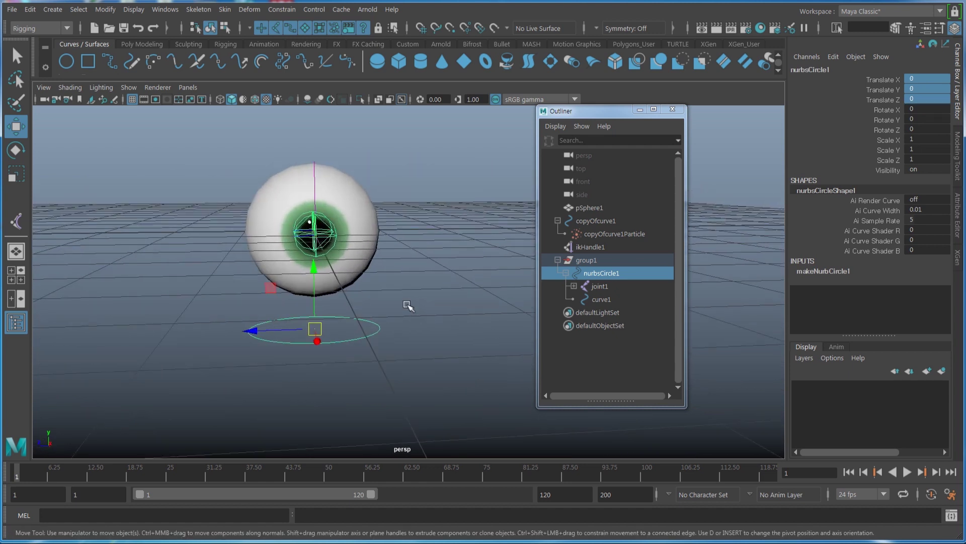
left_click(354, 250)
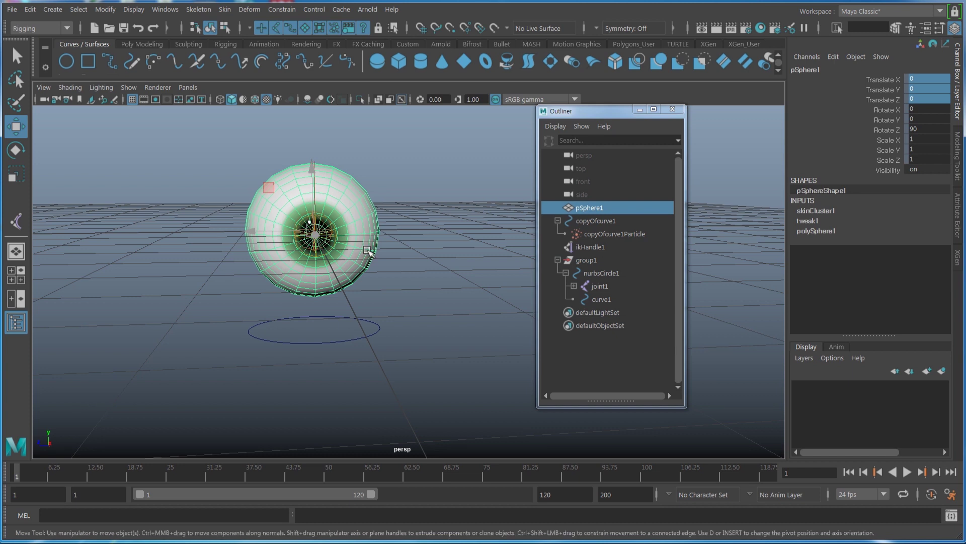
Add a Lattice deformer to pSphere1 and set T Divisions to 2 for a 2×2×2 lattice.
key("space")
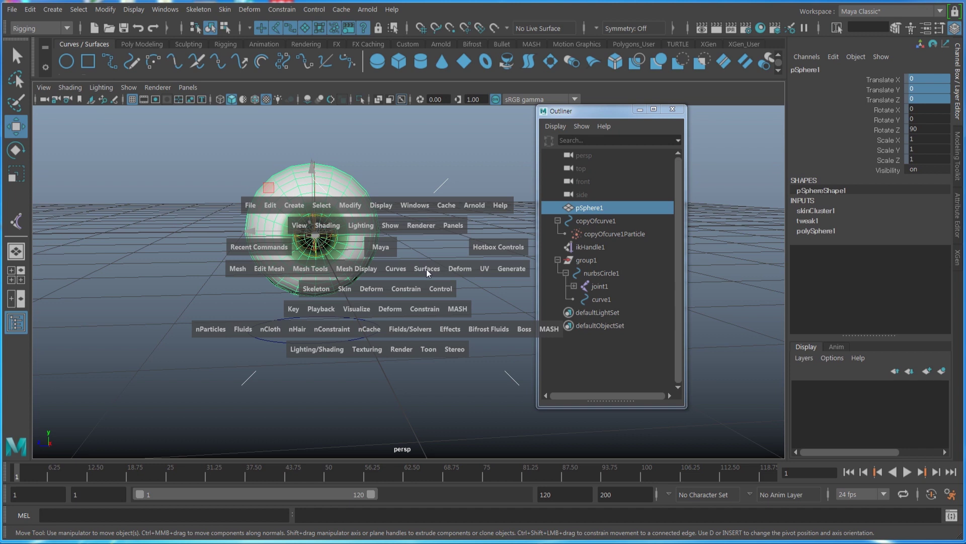
left_click(458, 270)
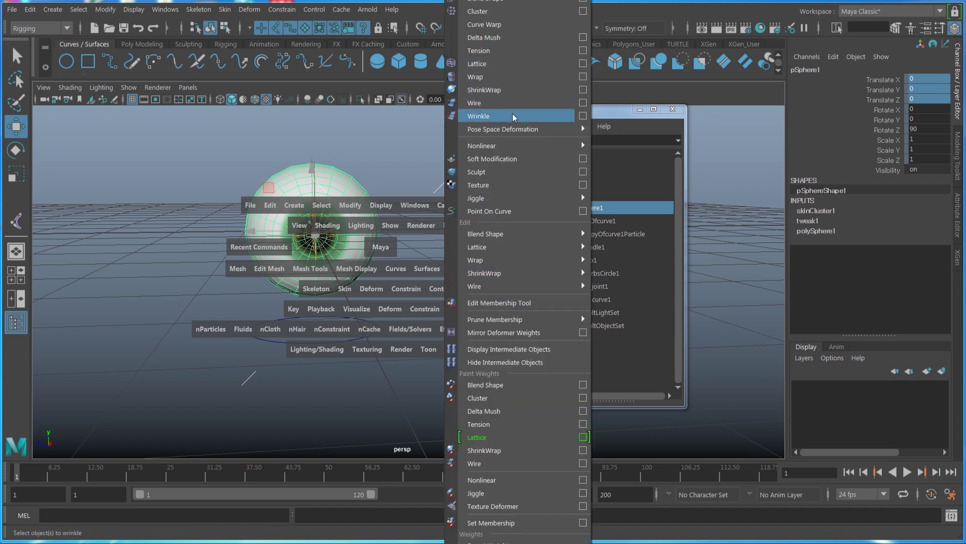
left_click(533, 64)
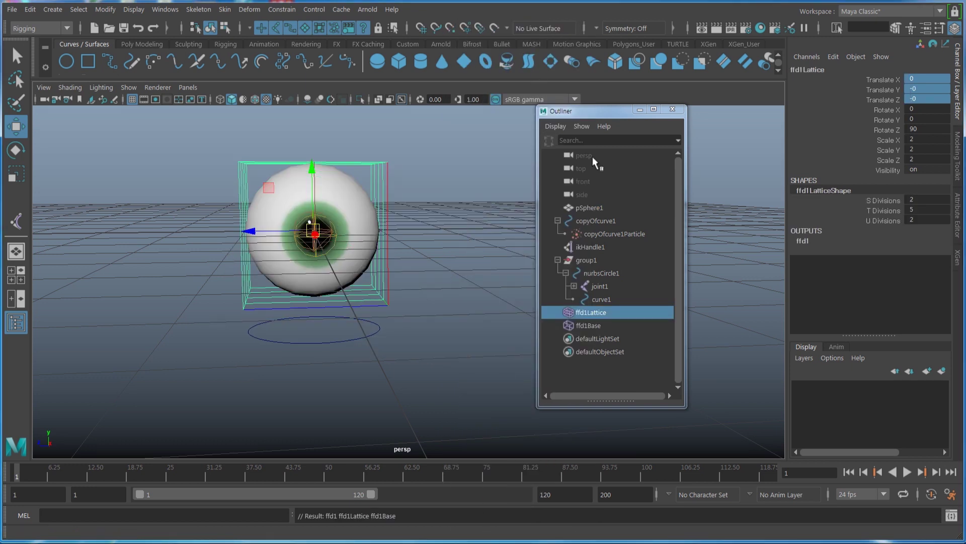
left_click(917, 211)
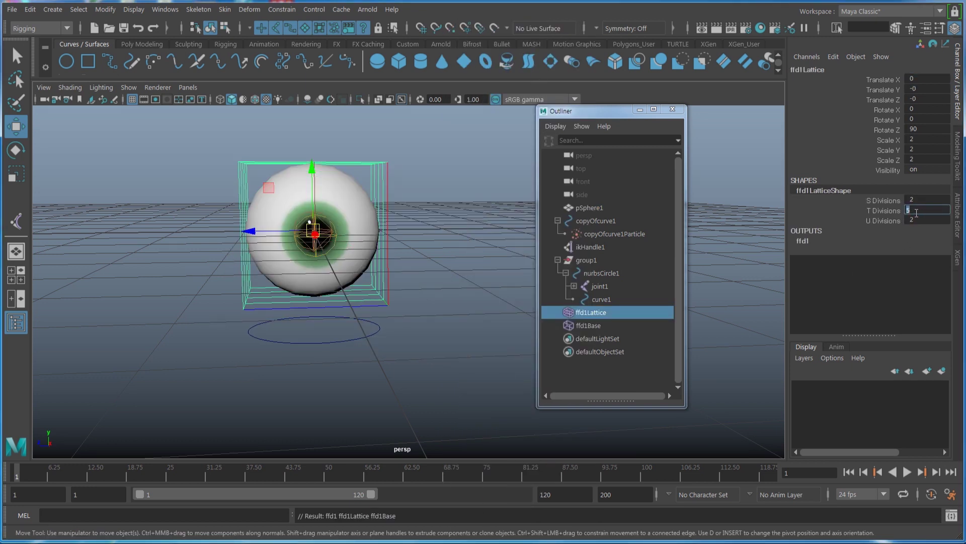
type("2")
left_click(896, 210)
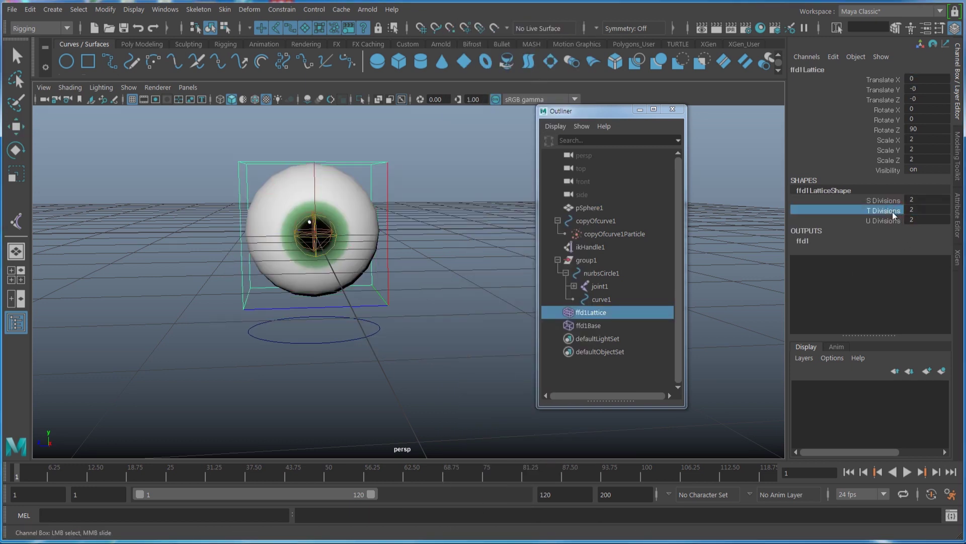
right_click(386, 210)
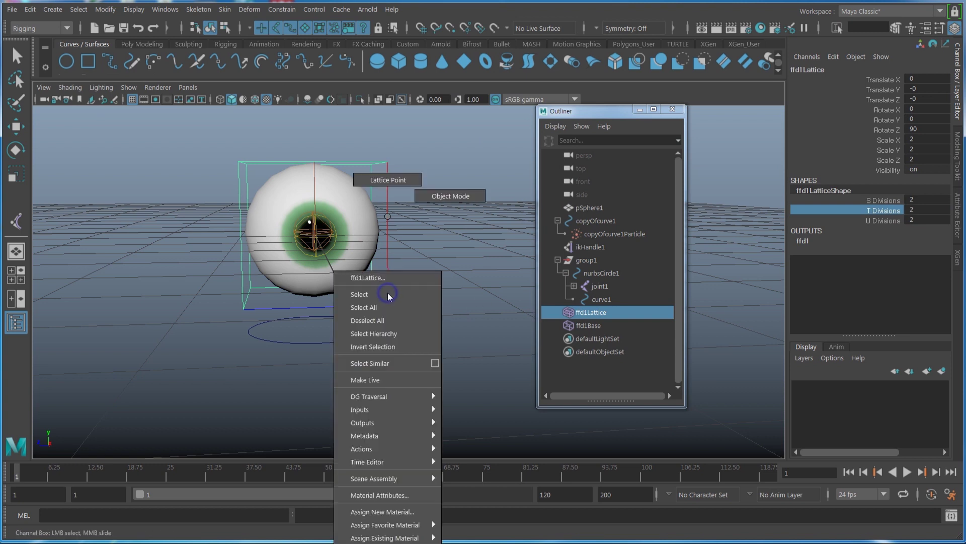
left_click(386, 180)
Move the top lattice corner points inward to taper the eye into an egg.
left_click_drag(216, 147, 253, 168)
key("w")
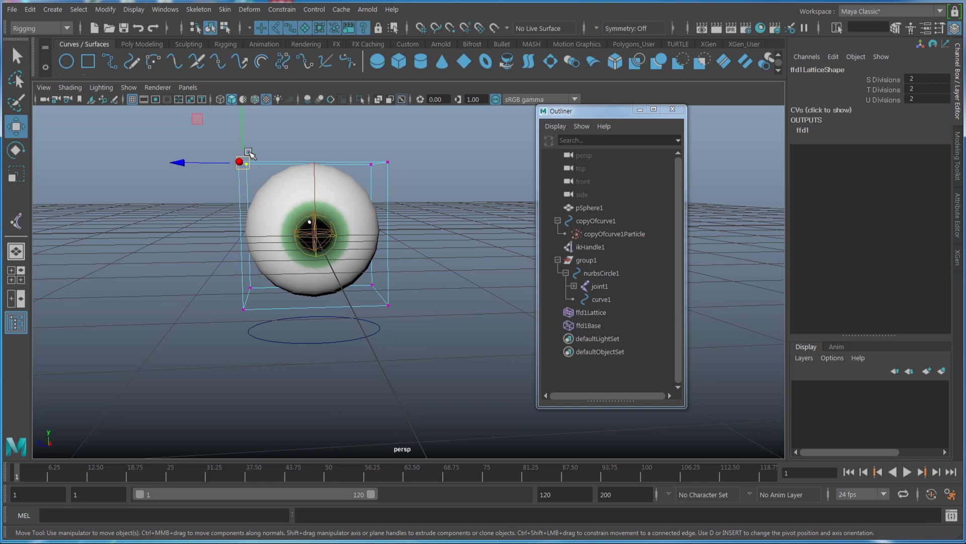
middle_click_drag(197, 123, 221, 148)
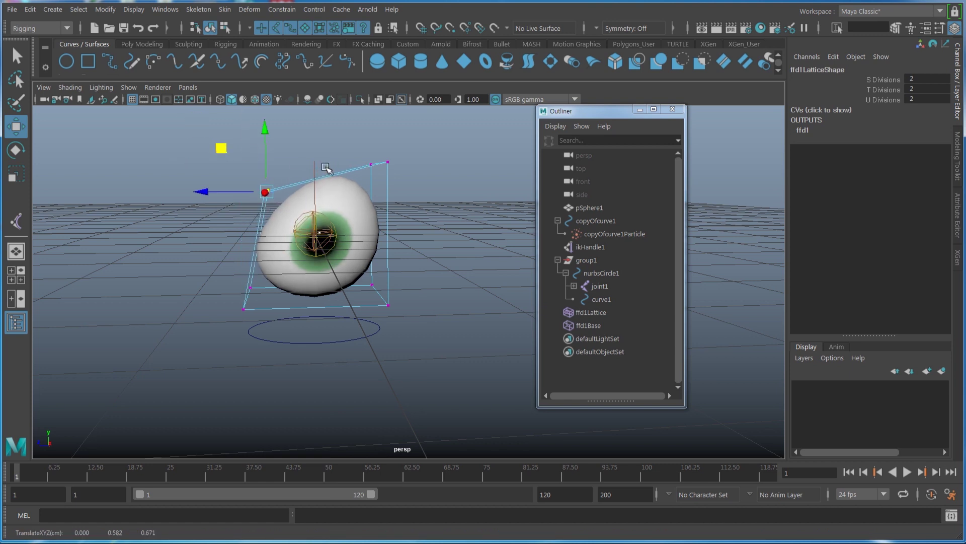
left_click(387, 161)
middle_click_drag(393, 171, 363, 155)
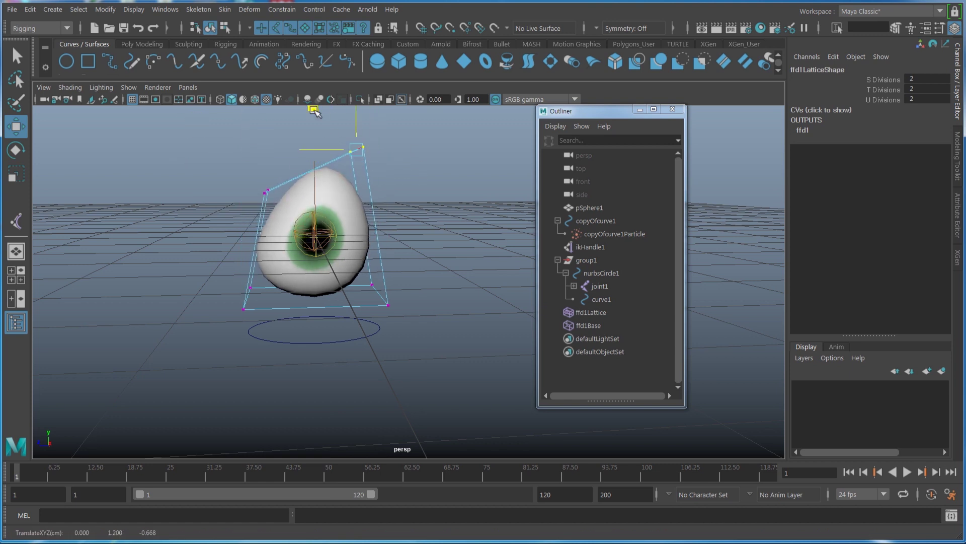
left_click_drag(374, 231, 382, 281, "alt")
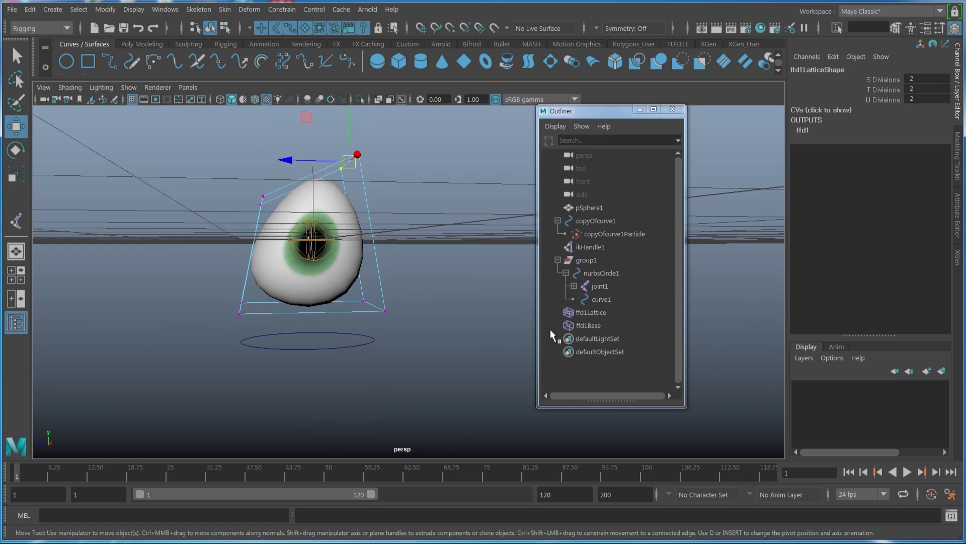
Parent ffd1Lattice and ffd1Base under nurbsCircle1 in the Outliner.
left_click(594, 325)
left_click(595, 313)
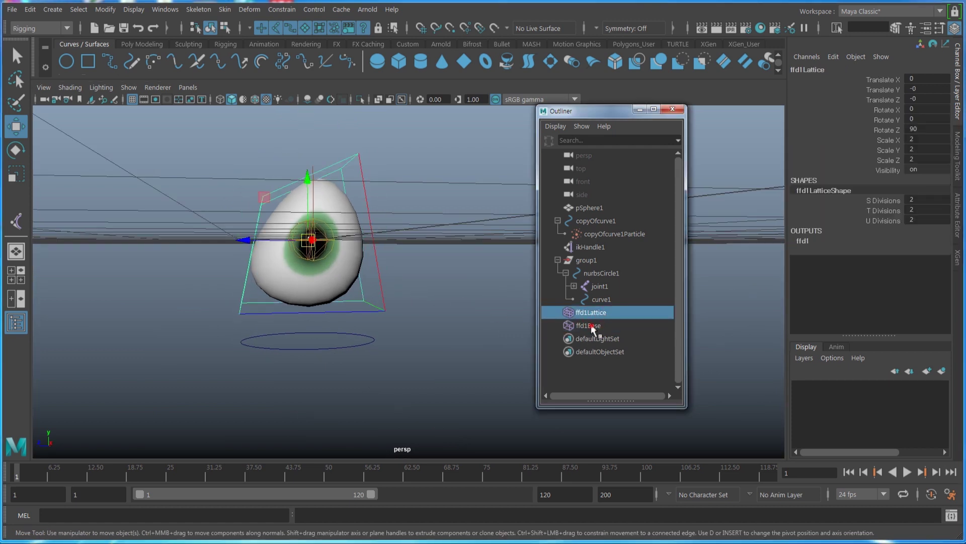
left_click(593, 326, "ctrl")
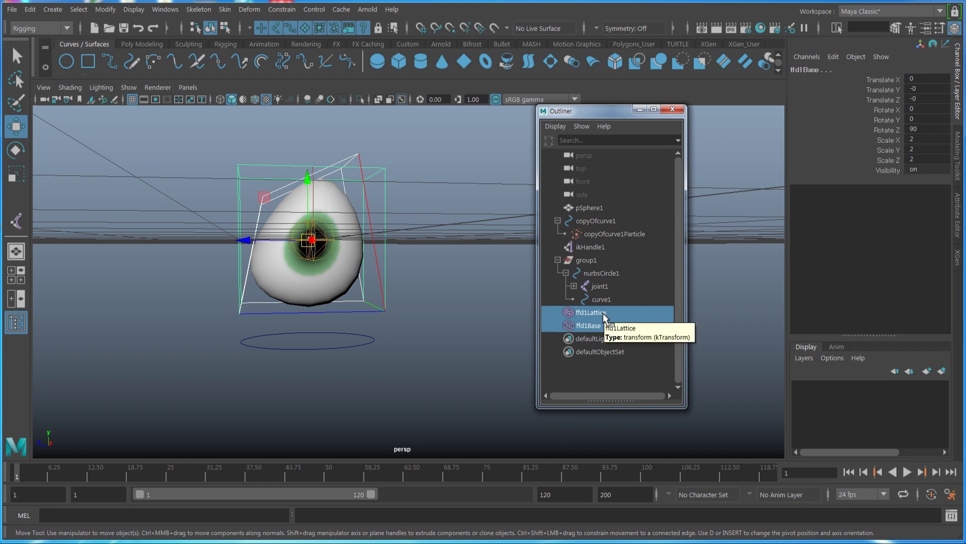
middle_click_drag(597, 315, 602, 274)
left_click(602, 273)
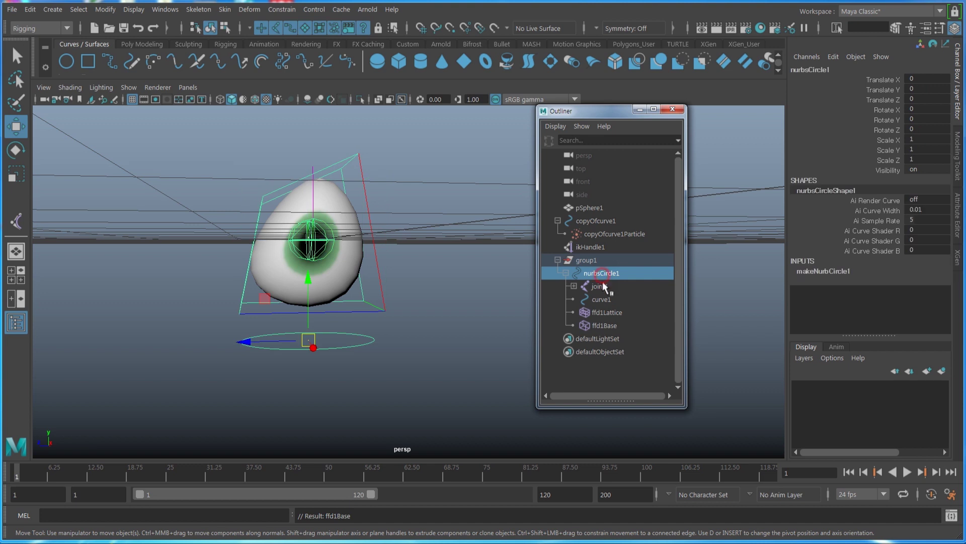
left_click_drag(434, 298, 462, 333, "alt")
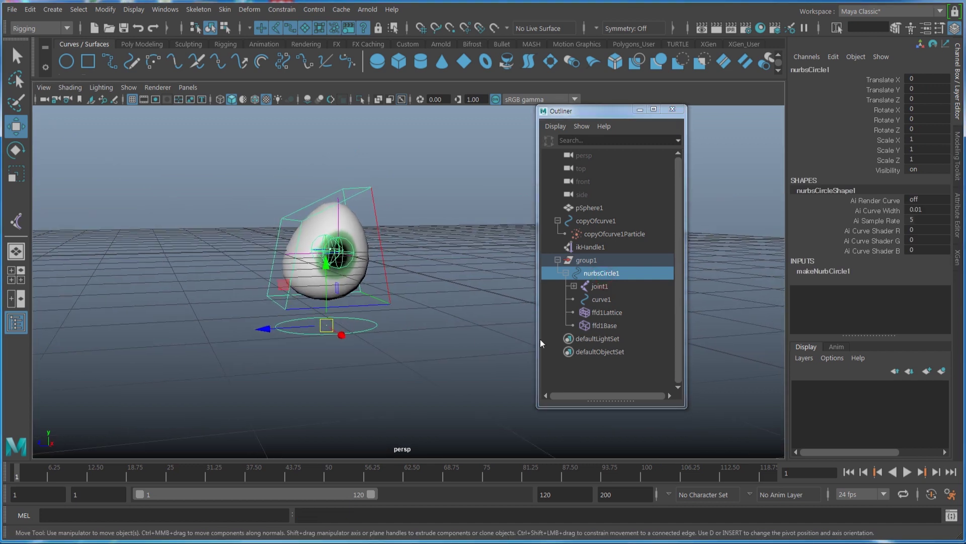
left_click(623, 313)
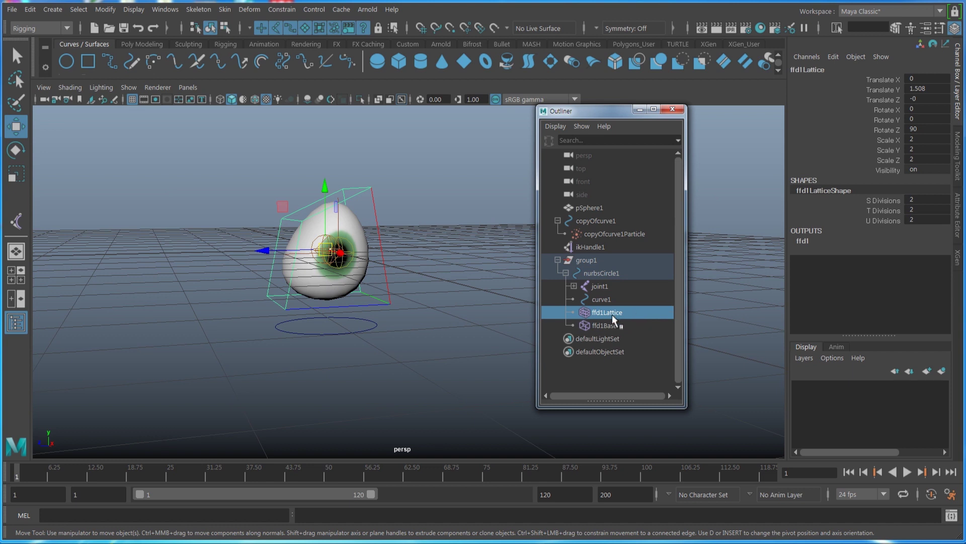
Set the ffd1 deformer's Outside Lattice option to All in the Attribute Editor.
key("ctrl+a")
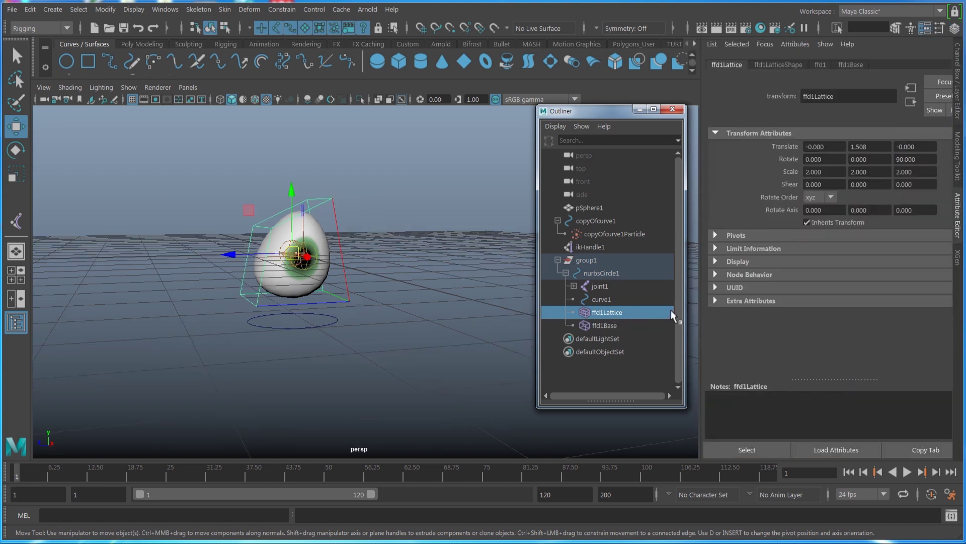
left_click(821, 64)
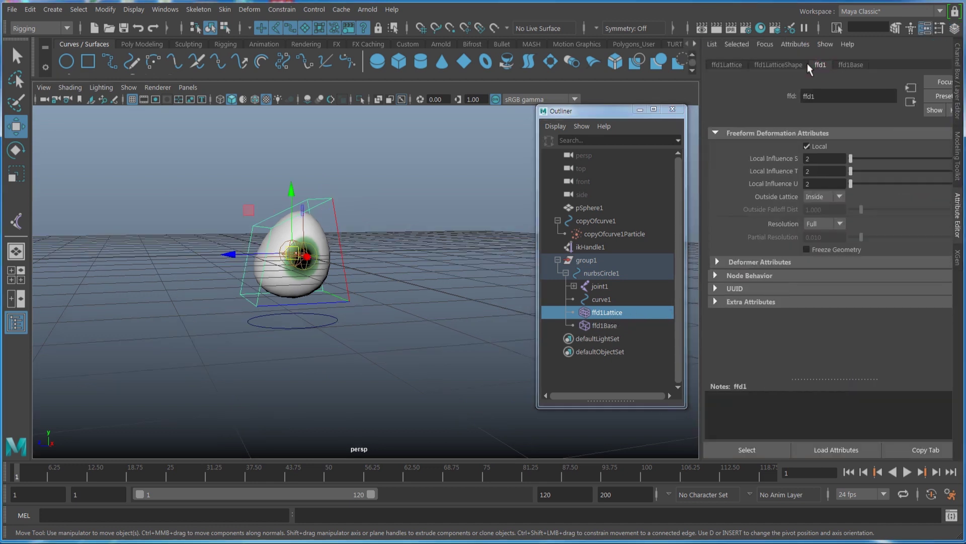
left_click(839, 199)
mouse_move(307, 333)
left_mouse_down("alt")
mouse_move(318, 341)
mouse_move(317, 327)
left_mouse_up("alt")
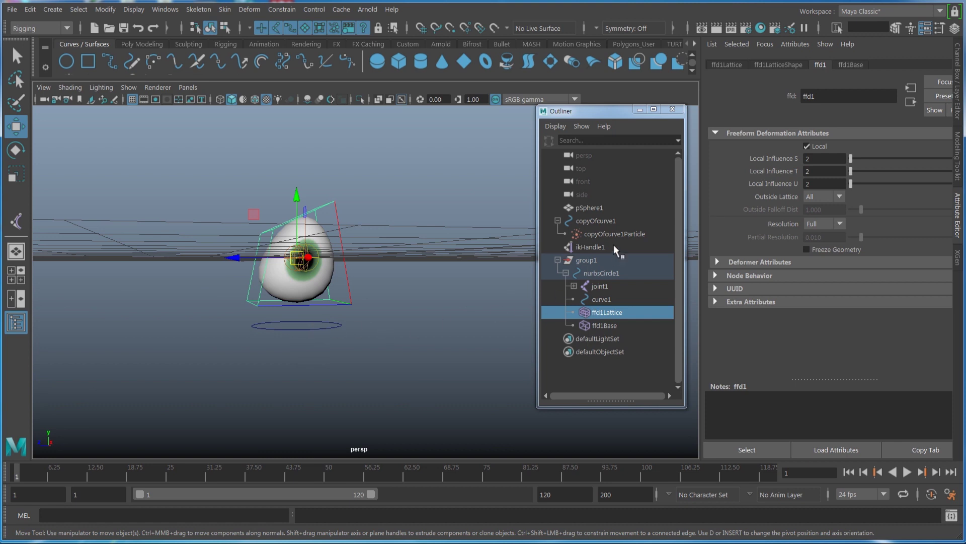
Hide ikHandle1, copyOfcurve1, ffd1Lattice, ffd1Base and joint1 with Ctrl+H.
left_click(596, 246)
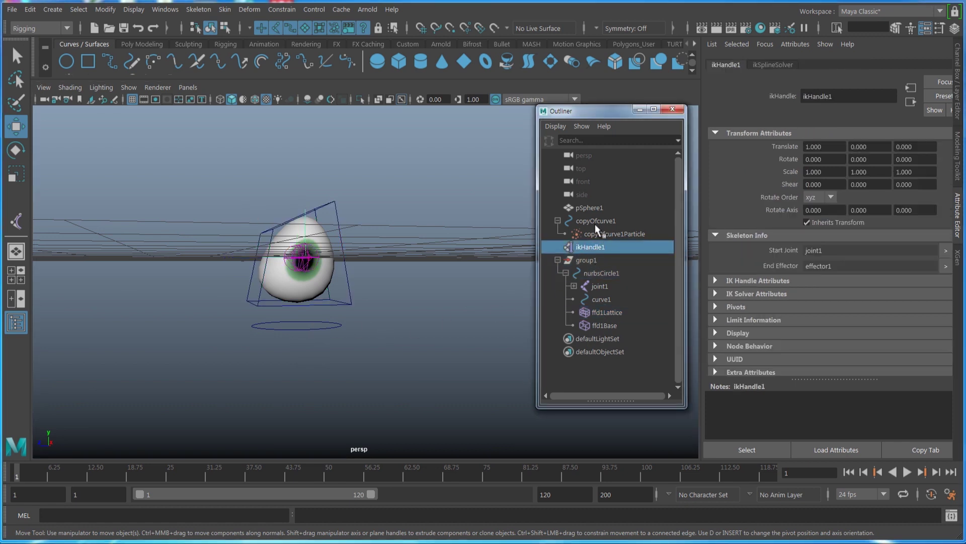
left_click(595, 222, "ctrl")
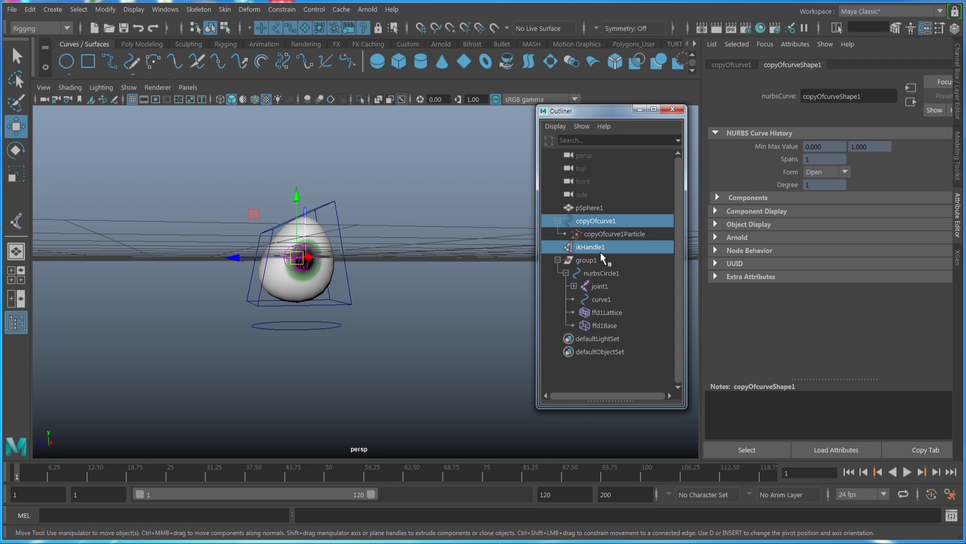
left_click(604, 312, "ctrl")
left_click(602, 326, "ctrl")
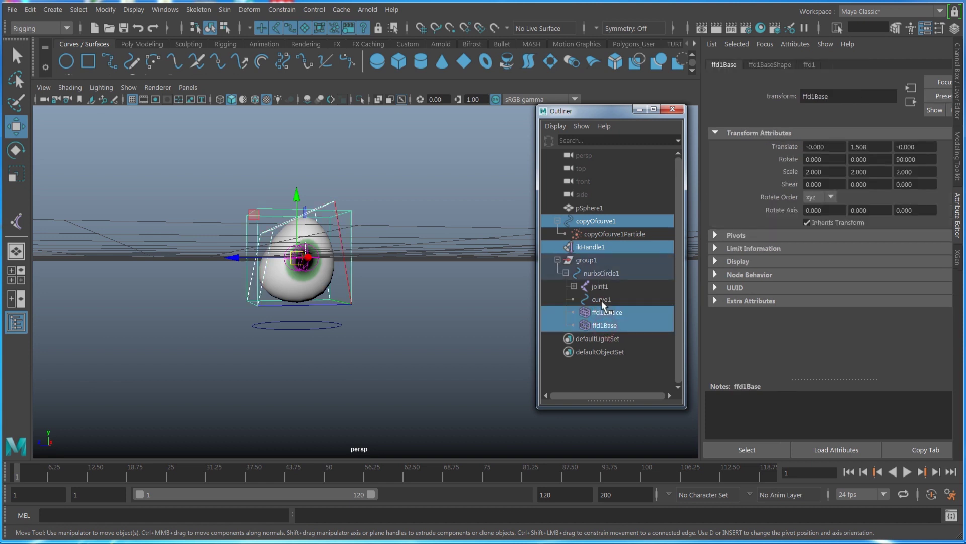
left_click(600, 286, "ctrl")
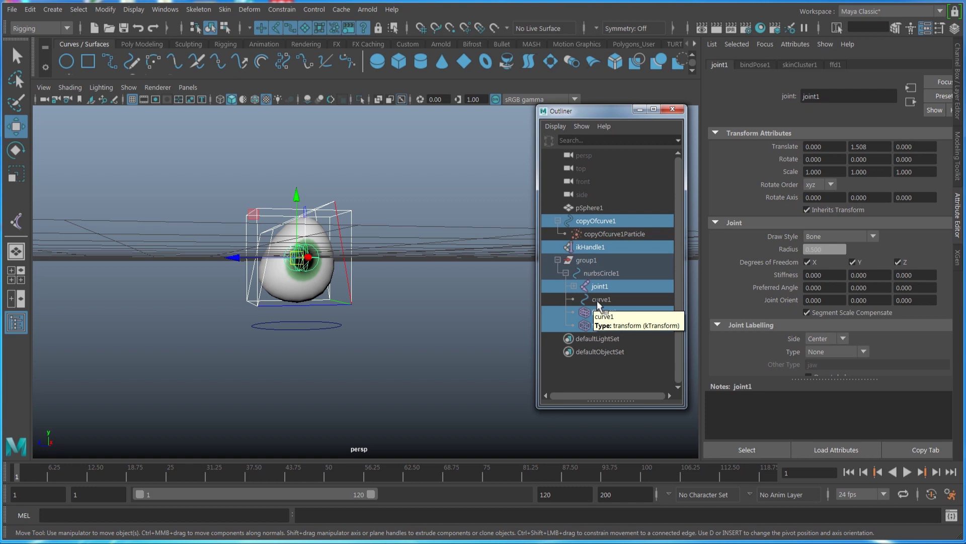
key("ctrl+h")
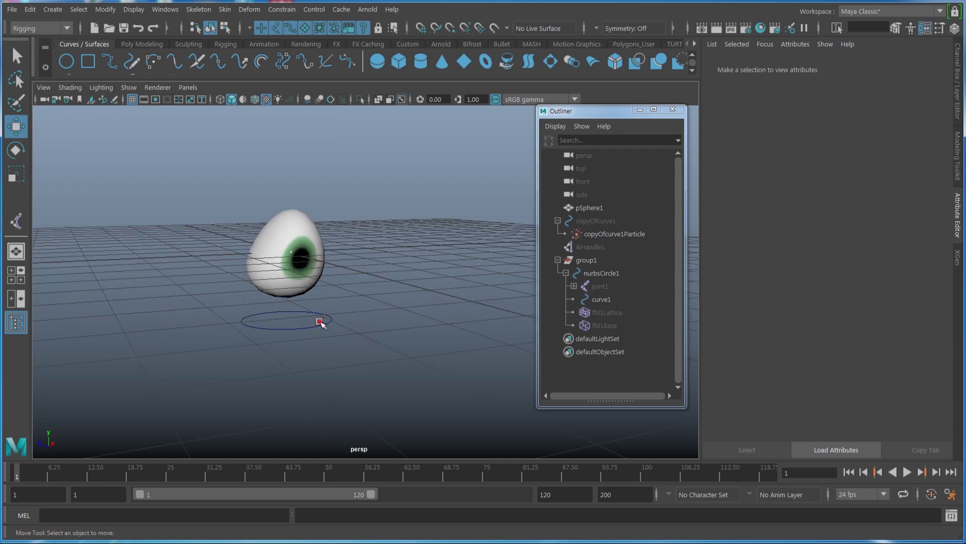
Select nurbsCircle1, turn off the viewport grid, and start playback to test the rig.
left_click(321, 322)
left_click(307, 254)
left_click(319, 317)
left_click_drag(370, 360, 391, 351, "alt")
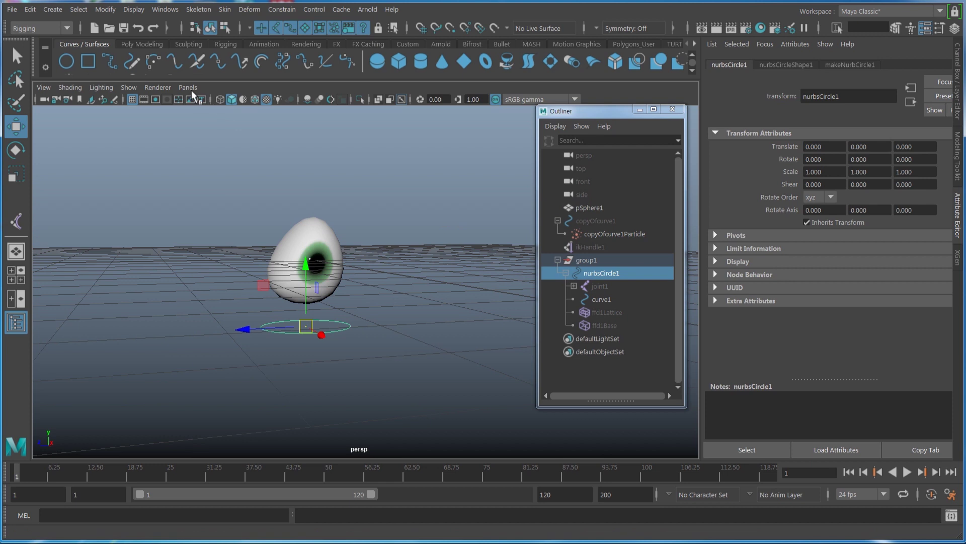
left_click(129, 88)
left_click(180, 502)
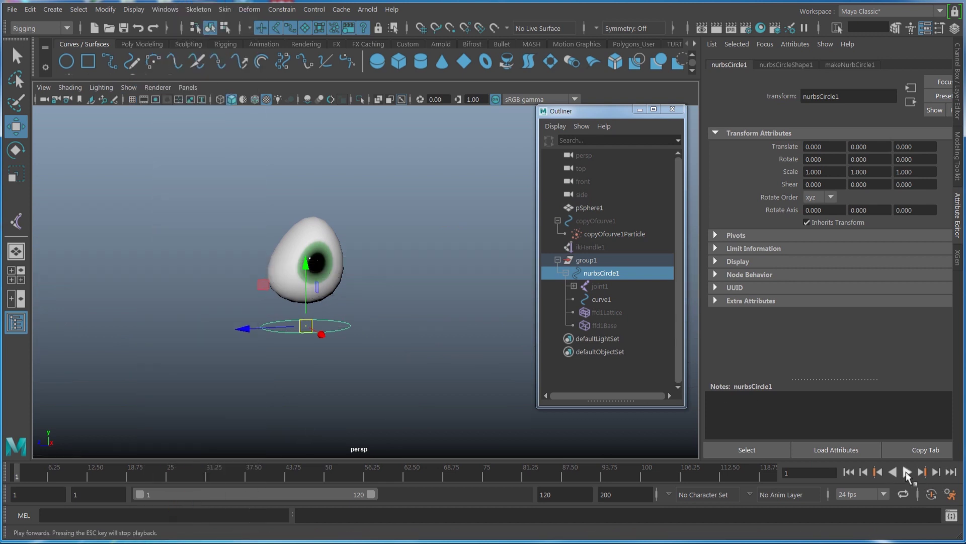
left_click(908, 473)
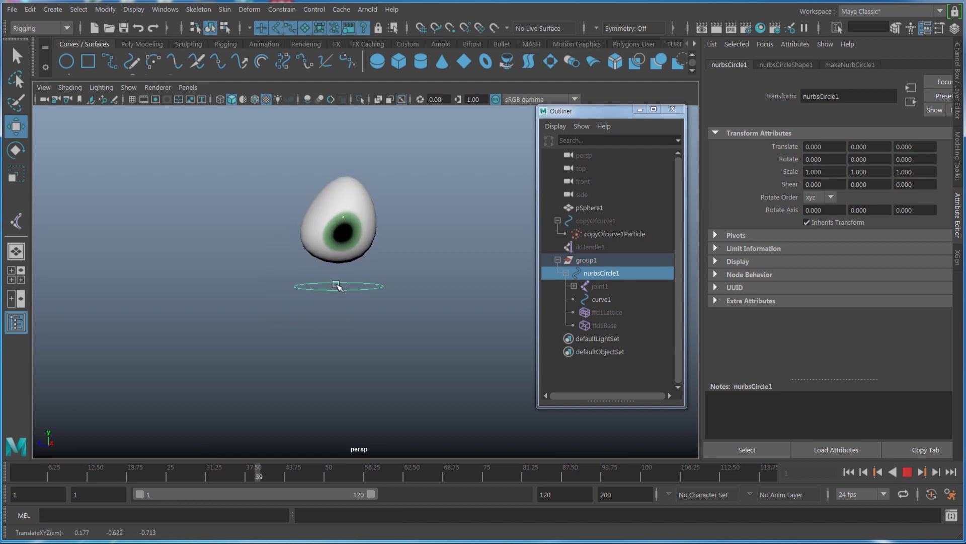